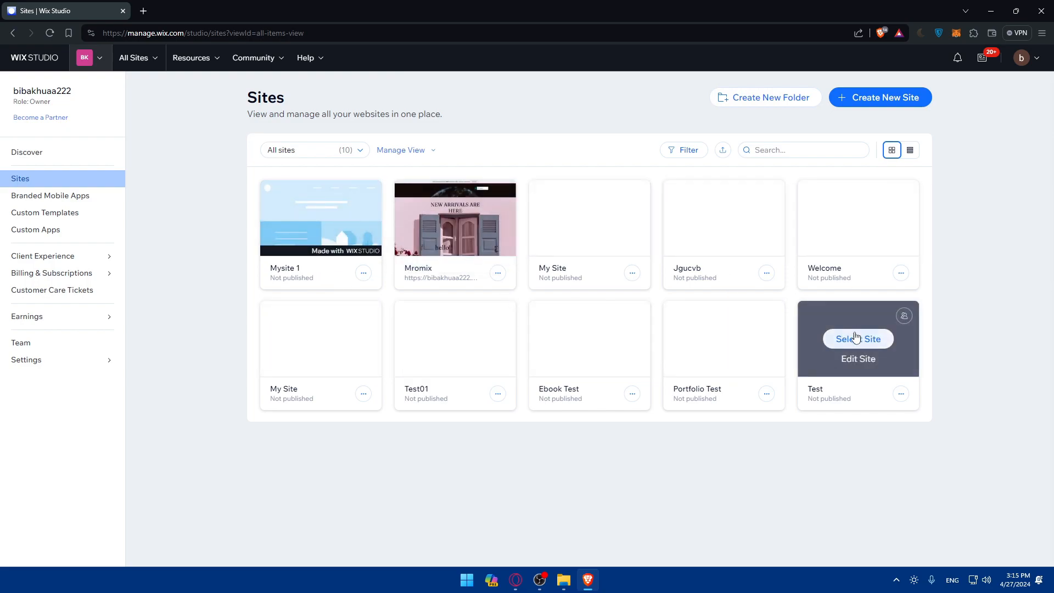
Step: Create a new site and choose to start its design from a template
{"action": "left_click", "coordinate": [871, 105]}
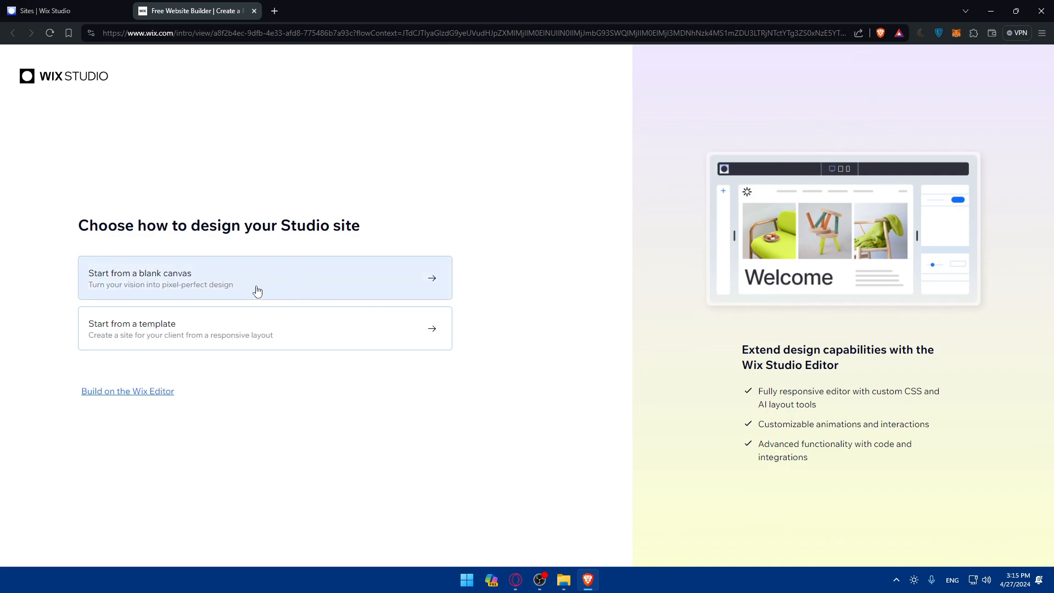
{"action": "left_click", "coordinate": [322, 332]}
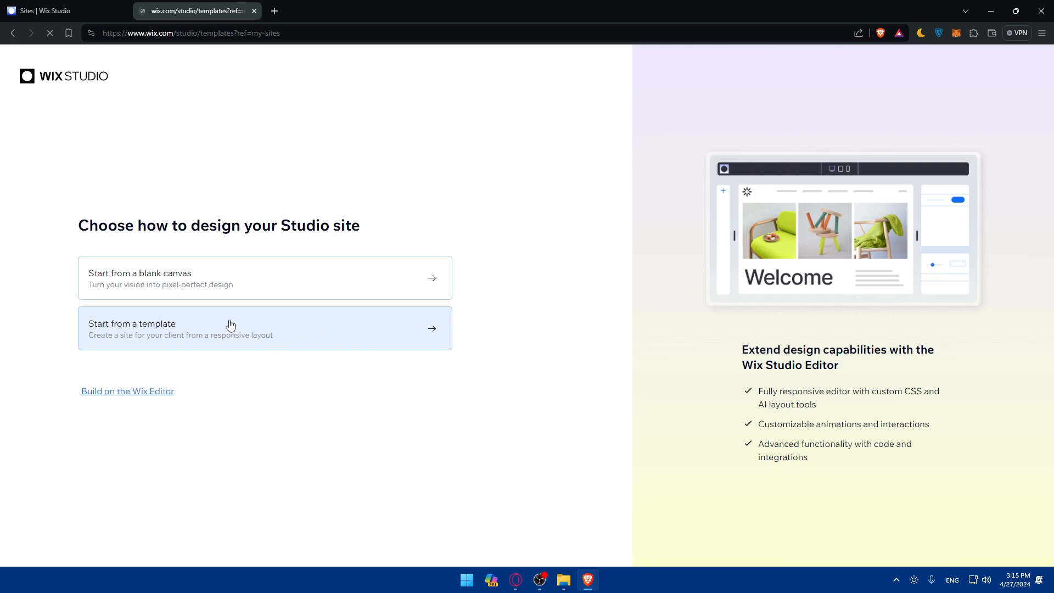
{"action": "scroll", "coordinate": [388, 331], "scroll_direction": "down", "scroll_amount": 3}
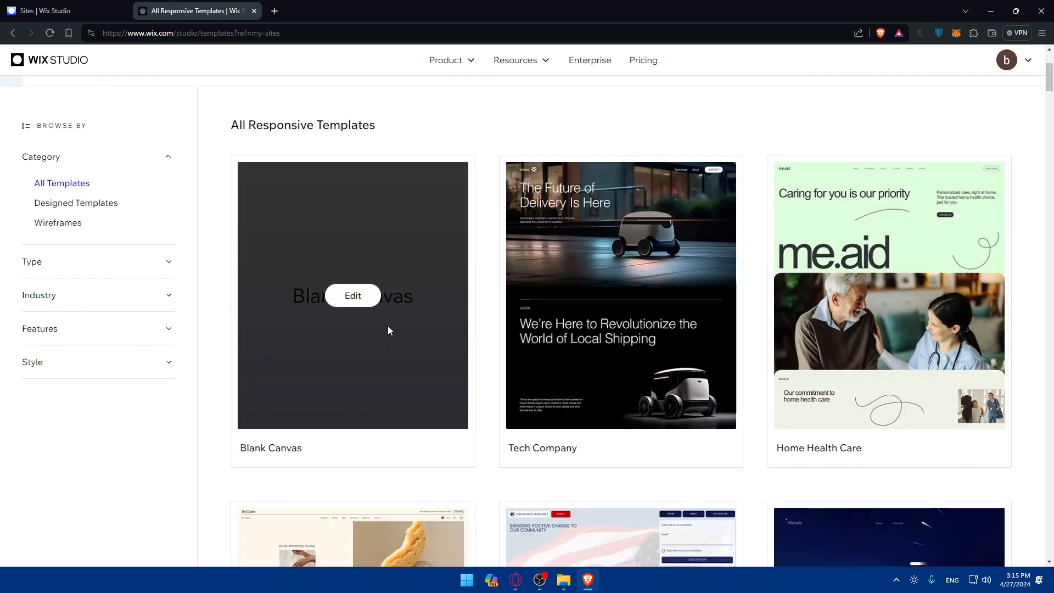
Step: Look through the template filter options under Type, Industry, Features and Style
{"action": "left_click", "coordinate": [99, 166]}
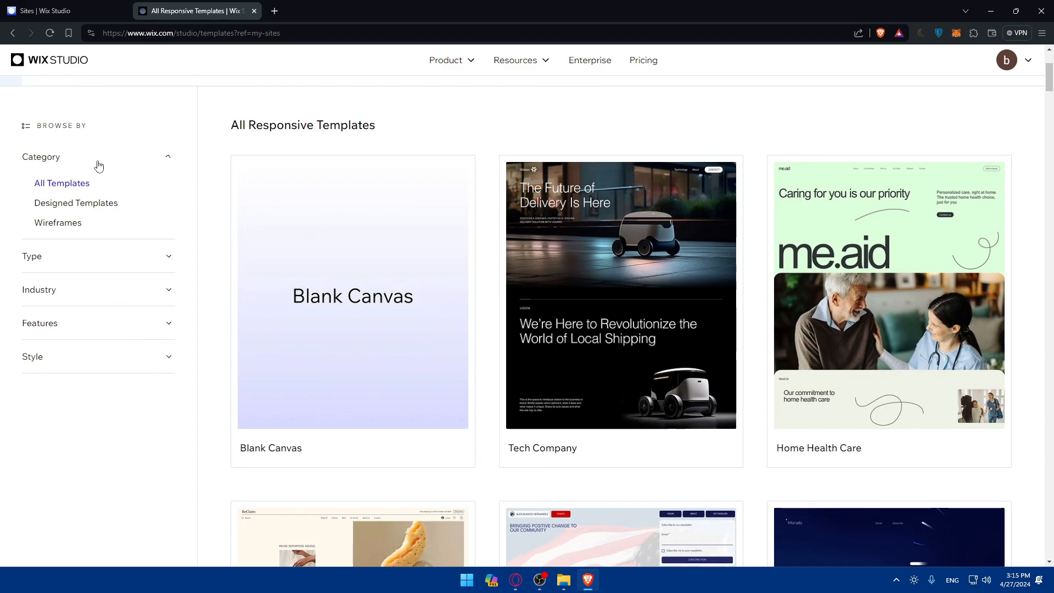
{"action": "left_click", "coordinate": [118, 270]}
{"action": "left_click", "coordinate": [124, 310]}
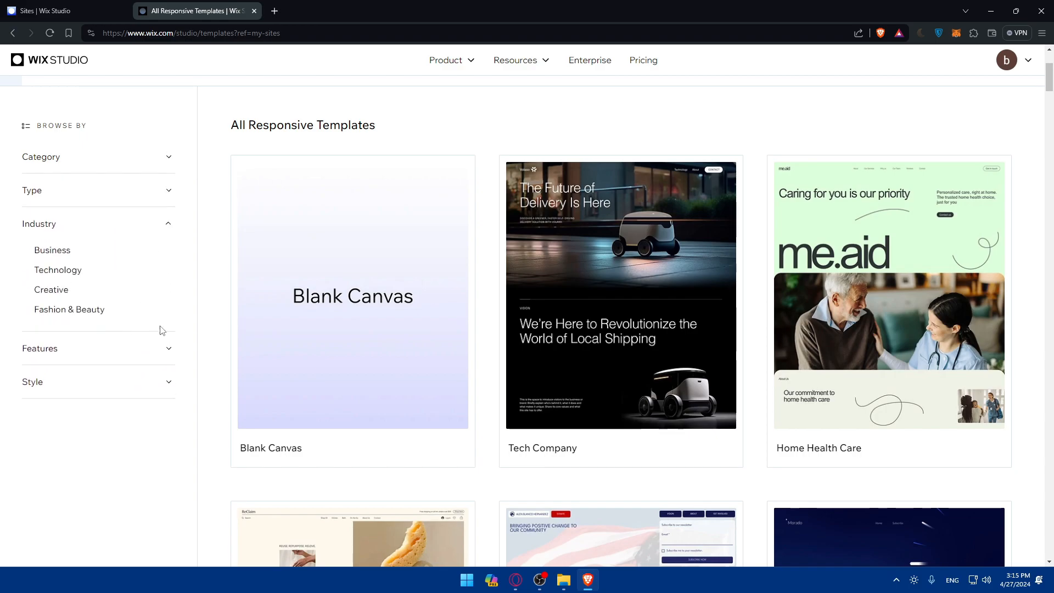
{"action": "left_click", "coordinate": [132, 348]}
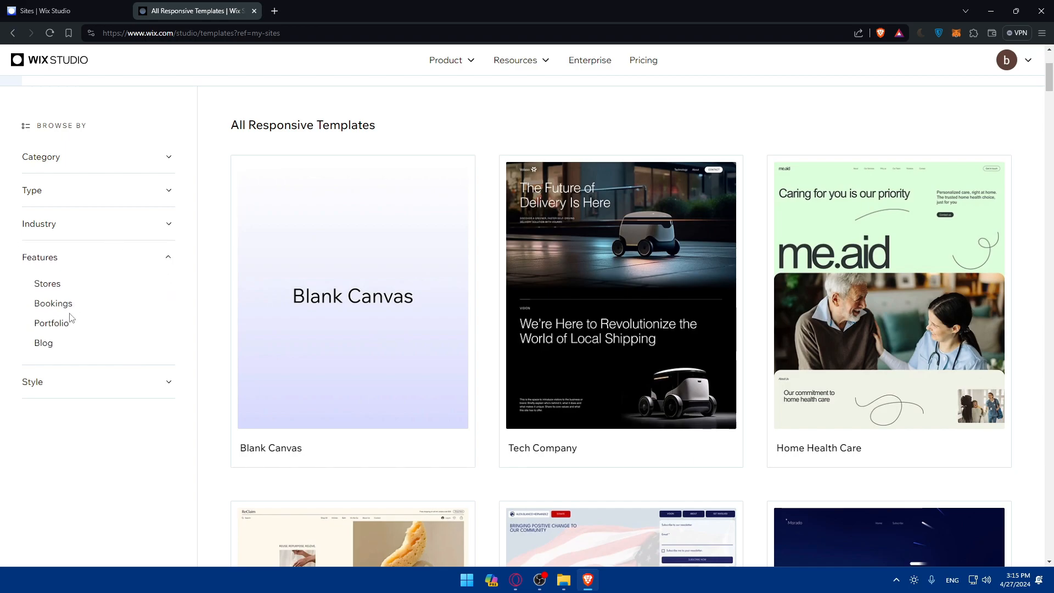
{"action": "left_click", "coordinate": [88, 379]}
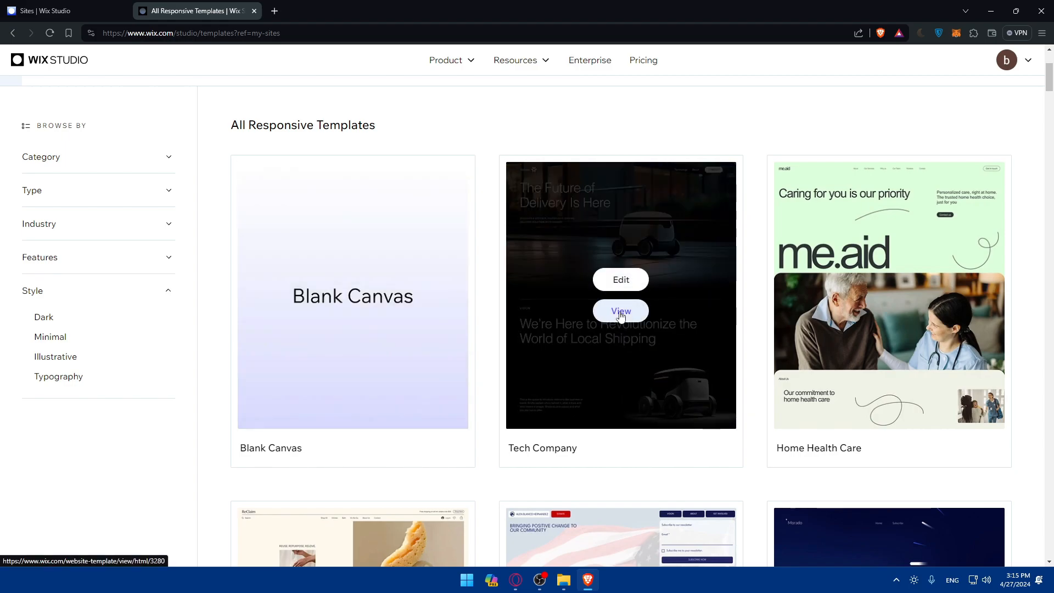
Step: Preview the Tech Company template, look through its page, and close the preview
{"action": "left_click", "coordinate": [621, 312]}
{"action": "scroll", "coordinate": [533, 244], "scroll_direction": "down", "scroll_amount": 10}
{"action": "scroll", "coordinate": [524, 235], "scroll_direction": "down", "scroll_amount": 15}
{"action": "scroll", "coordinate": [484, 261], "scroll_direction": "up", "scroll_amount": 5}
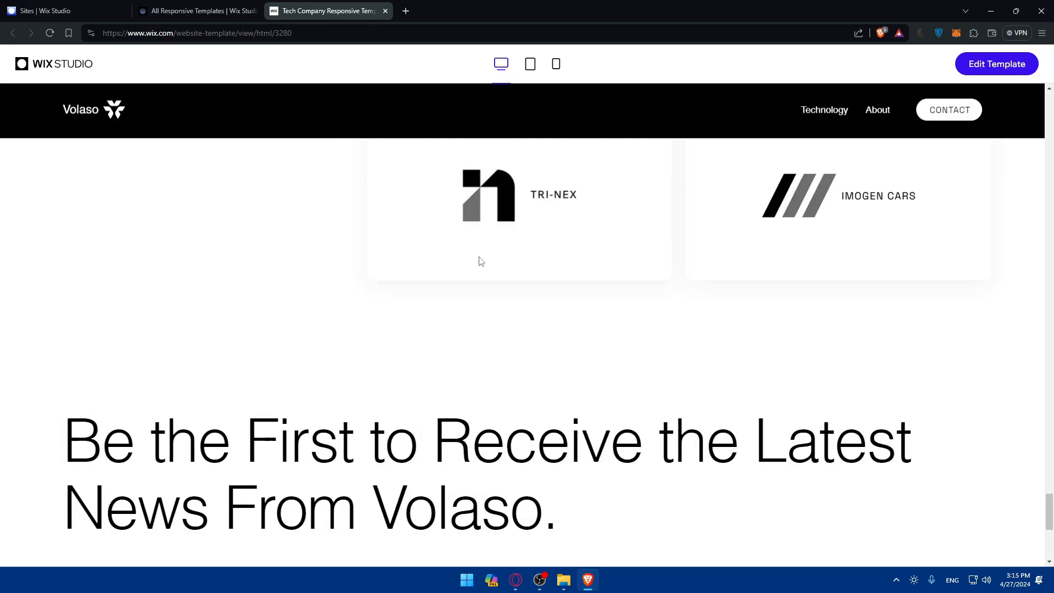
{"action": "left_click", "coordinate": [385, 11]}
Step: Browse the template gallery and search the page for the word "form"
{"action": "scroll", "coordinate": [637, 296], "scroll_direction": "down", "scroll_amount": 5}
{"action": "scroll", "coordinate": [637, 296], "scroll_direction": "down", "scroll_amount": 10}
{"action": "scroll", "coordinate": [643, 286], "scroll_direction": "up", "scroll_amount": 3}
{"action": "scroll", "coordinate": [672, 281], "scroll_direction": "up", "scroll_amount": 2}
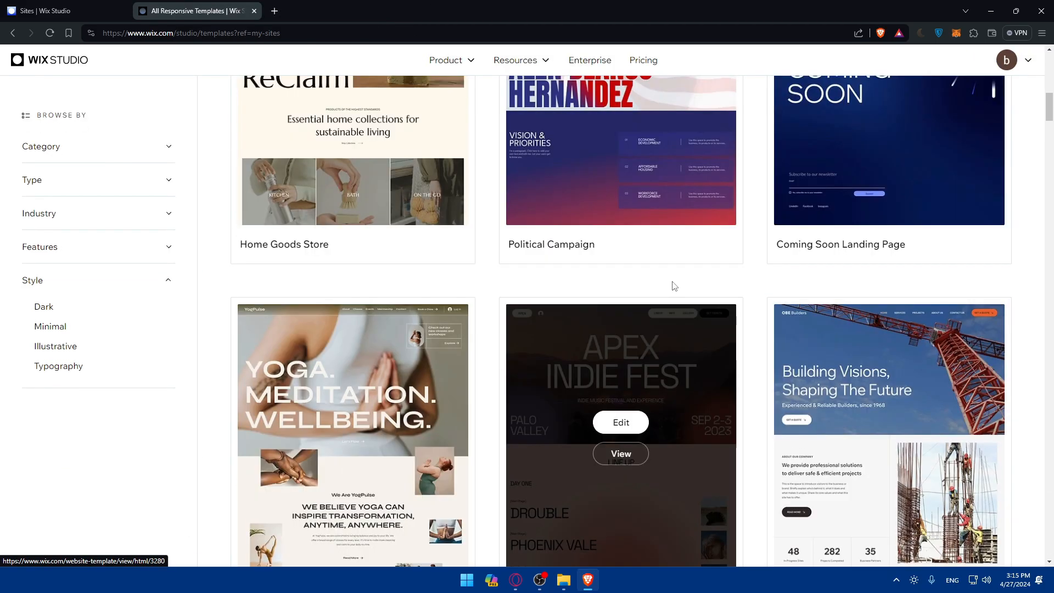
{"action": "key", "text": "ctrl+f"}
{"action": "type", "text": "form"}
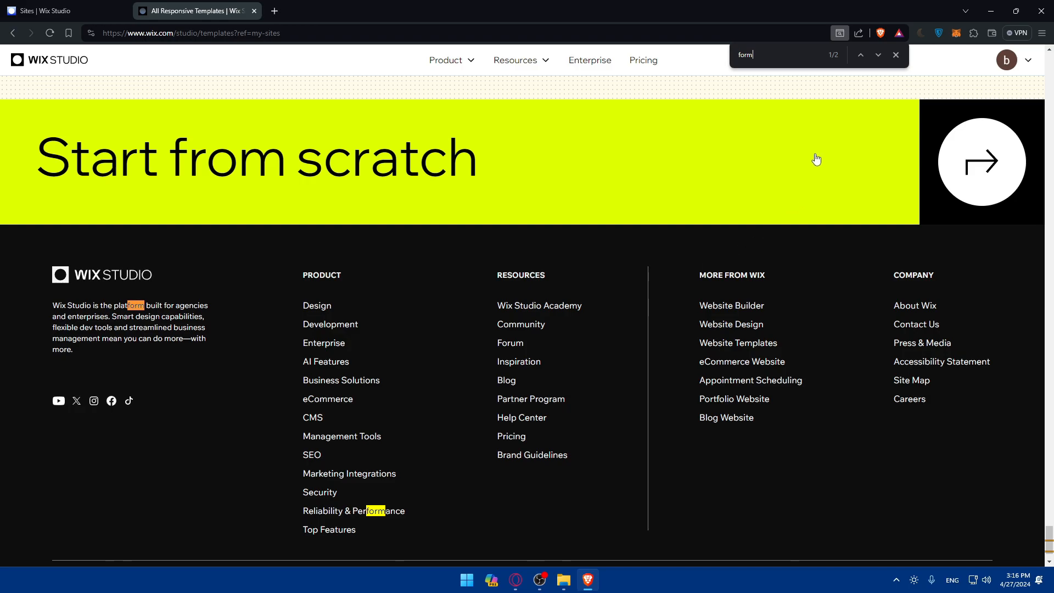
{"action": "left_click", "coordinate": [878, 55]}
{"action": "left_click", "coordinate": [877, 55]}
{"action": "left_click", "coordinate": [860, 55]}
{"action": "left_click", "coordinate": [895, 55]}
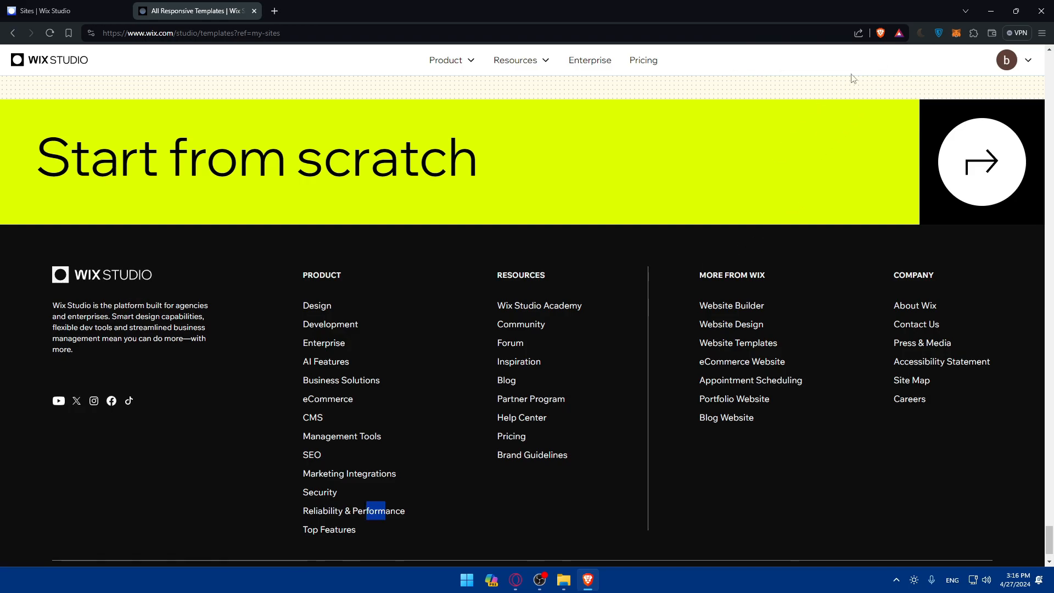
Step: Return to the start of the template gallery and open the Blank Canvas template for editing
{"action": "scroll", "coordinate": [730, 160], "scroll_direction": "up", "scroll_amount": 15}
{"action": "key", "text": "ctrl+f"}
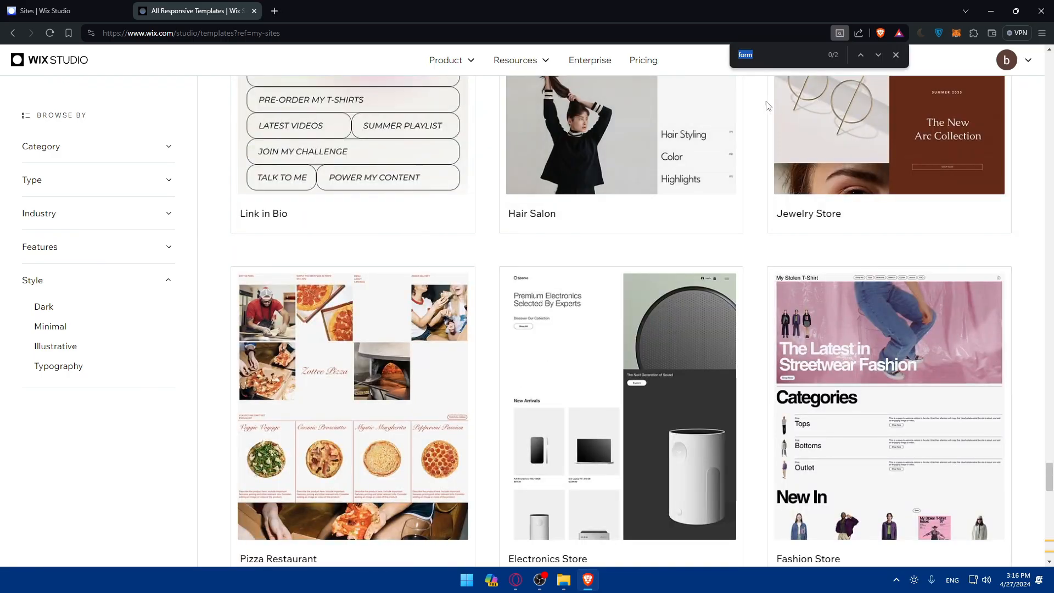
{"action": "scroll", "coordinate": [637, 192], "scroll_direction": "down", "scroll_amount": 10}
{"action": "scroll", "coordinate": [640, 197], "scroll_direction": "up", "scroll_amount": 15}
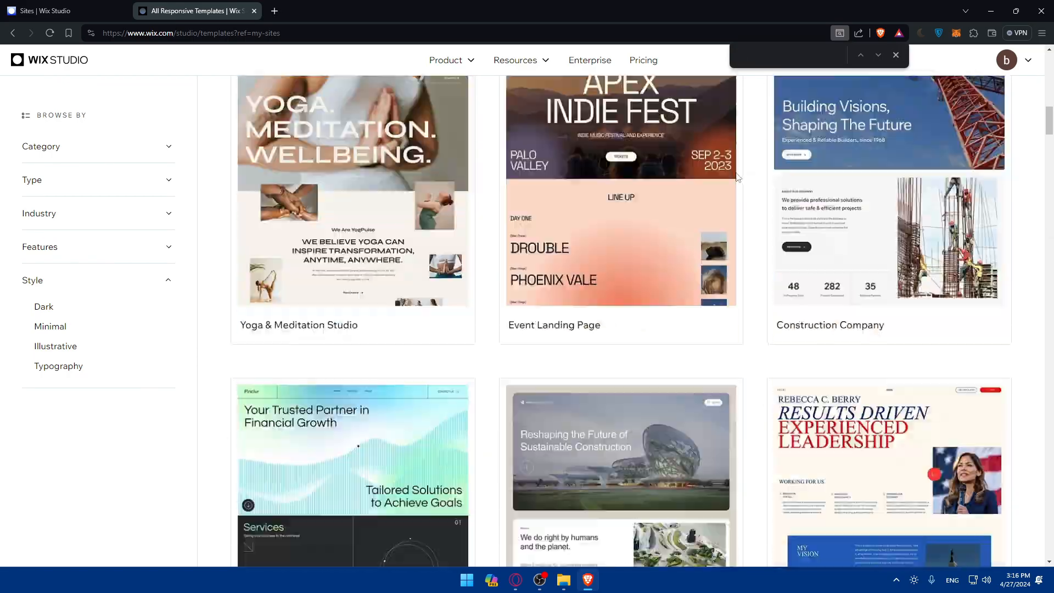
{"action": "scroll", "coordinate": [737, 177], "scroll_direction": "up", "scroll_amount": 5}
{"action": "mouse_move", "coordinate": [417, 346]}
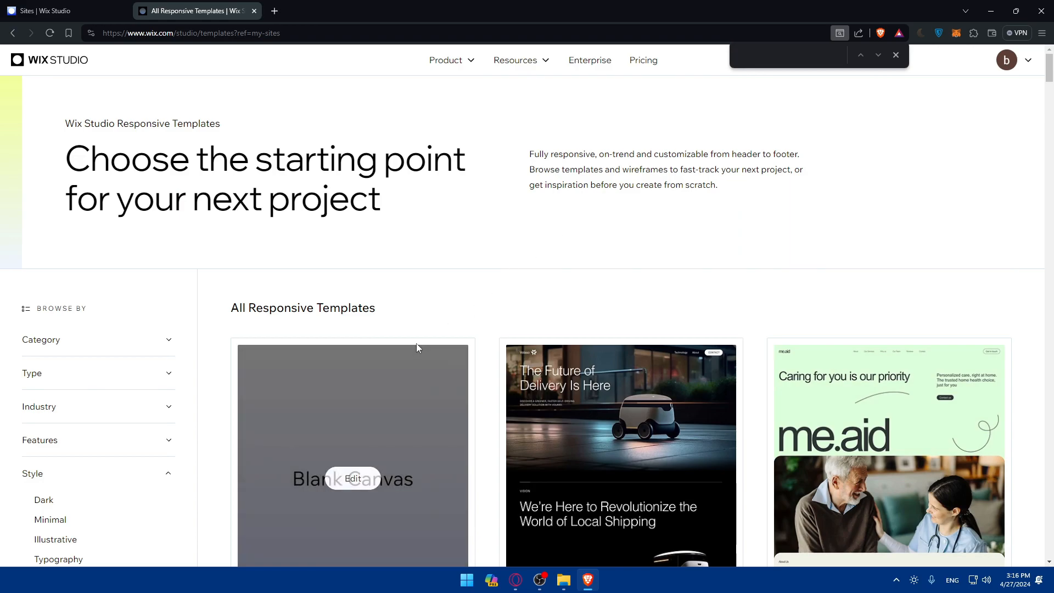
{"action": "scroll", "coordinate": [416, 344], "scroll_direction": "down", "scroll_amount": 3}
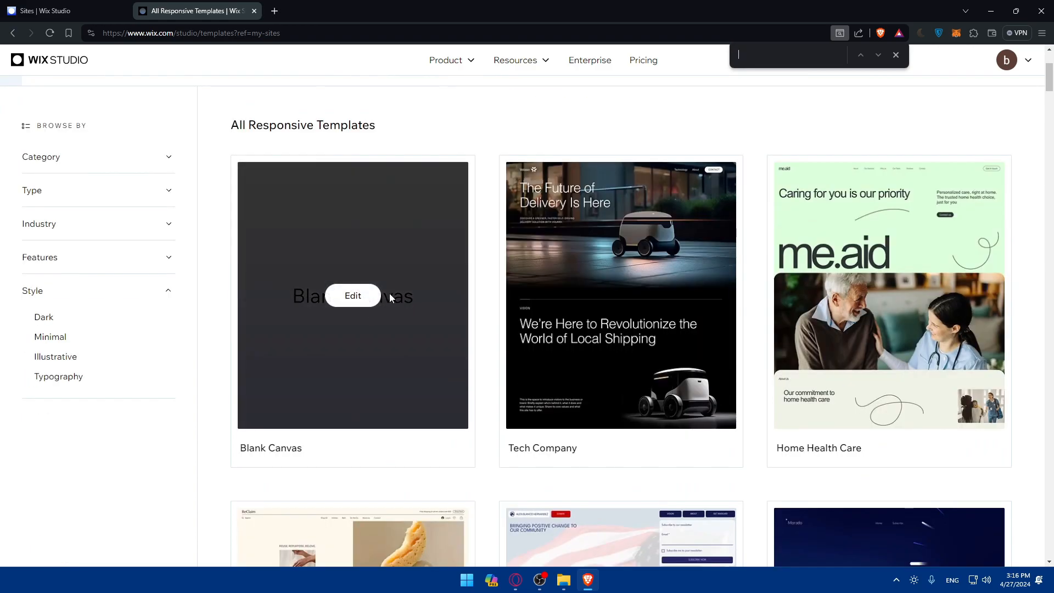
{"action": "left_click", "coordinate": [353, 303]}
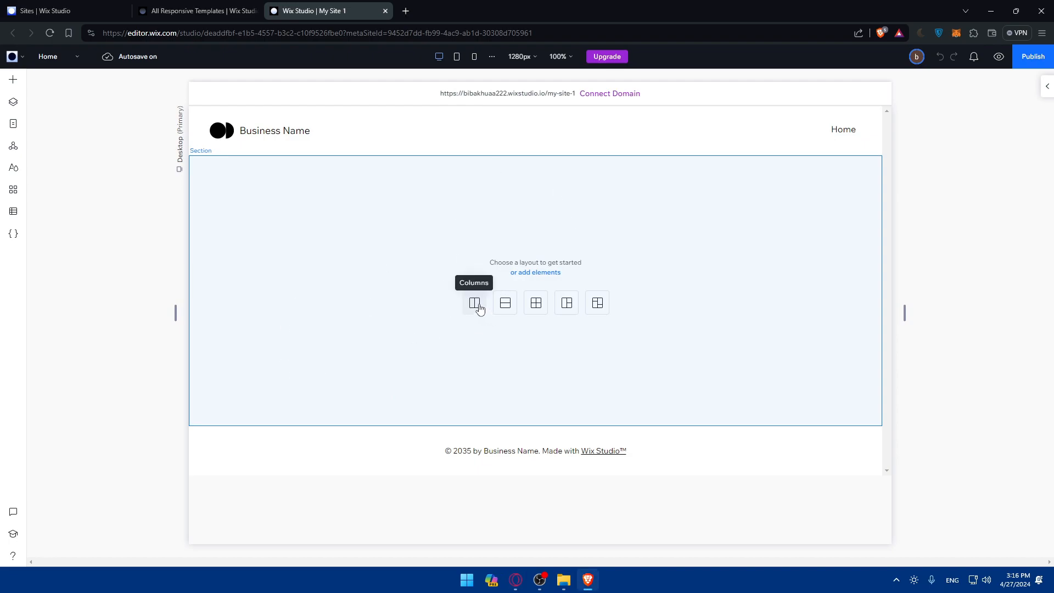
Step: Try the Columns layout on the empty section and undo it
{"action": "left_click", "coordinate": [480, 310]}
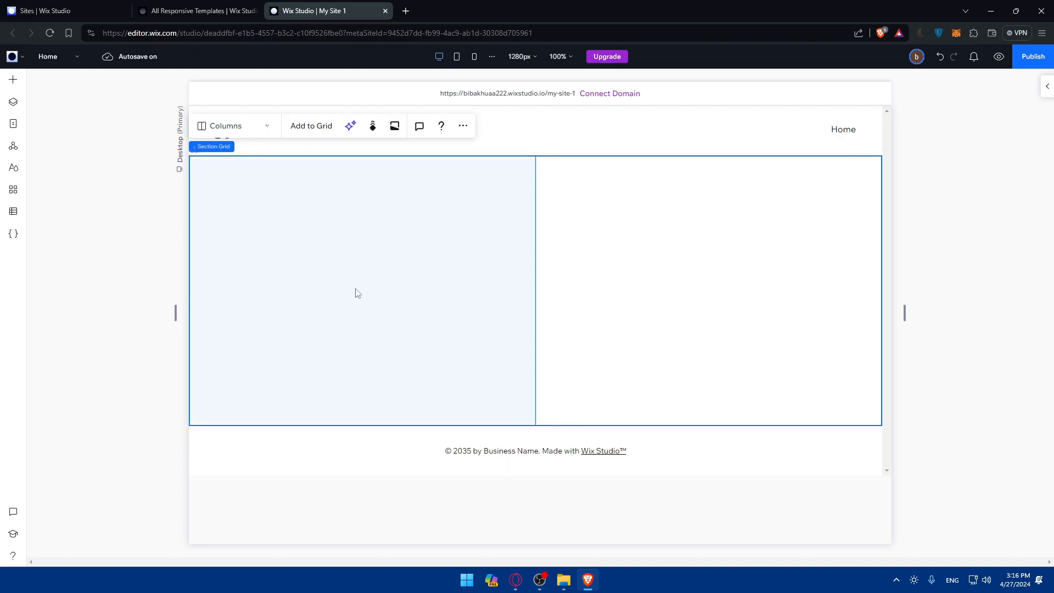
{"action": "key", "text": "ctrl+z"}
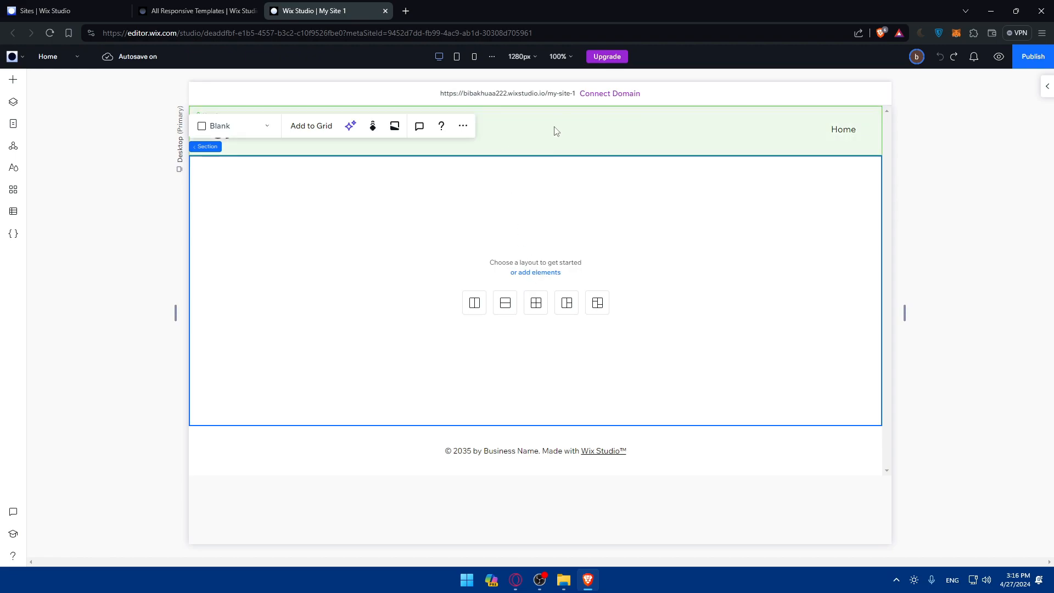
Step: Open the element library from the empty section and review its quick-add, asset, section, wireframe and container options
{"action": "left_click", "coordinate": [537, 275]}
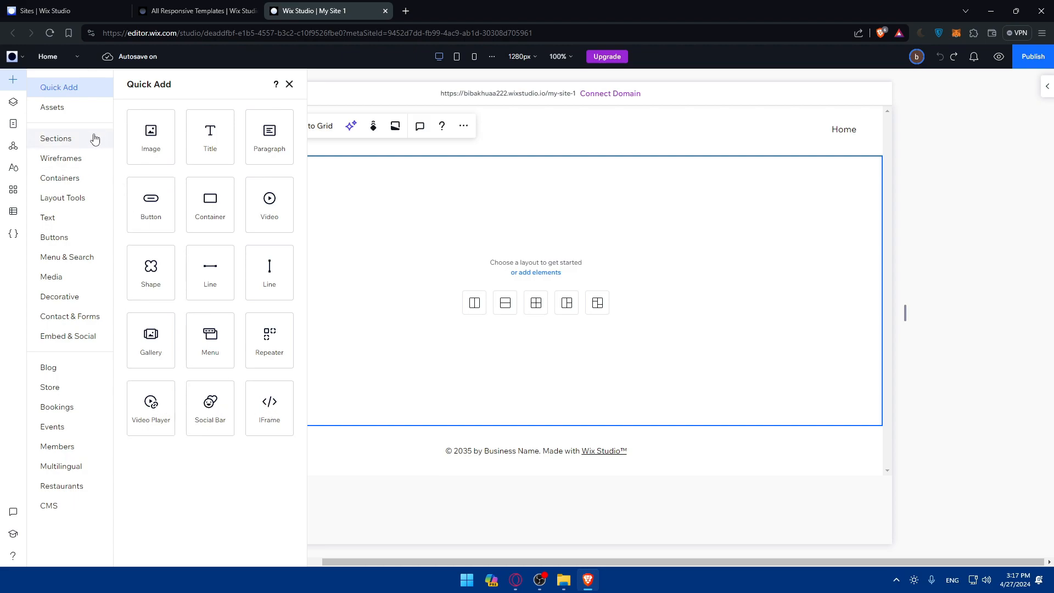
{"action": "left_click", "coordinate": [73, 109]}
{"action": "left_click", "coordinate": [82, 89]}
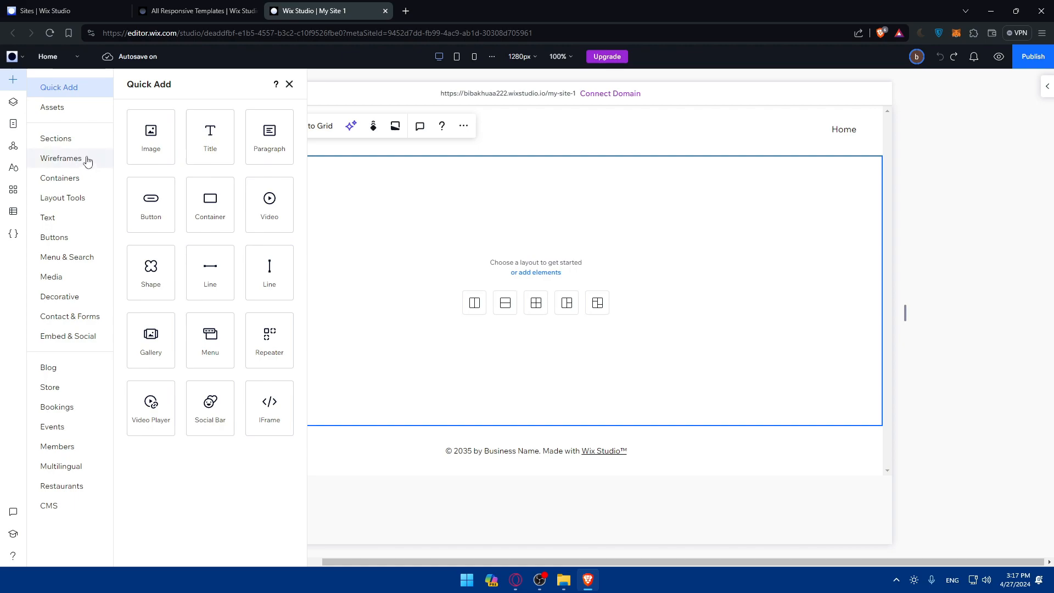
{"action": "left_click", "coordinate": [79, 142]}
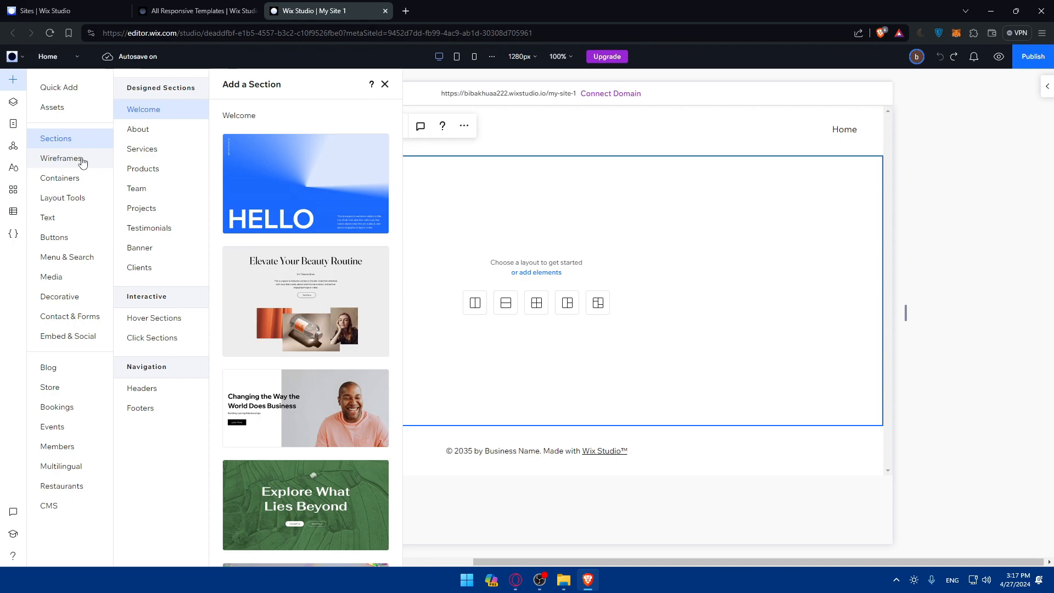
{"action": "left_click", "coordinate": [83, 161]}
{"action": "left_click", "coordinate": [88, 184]}
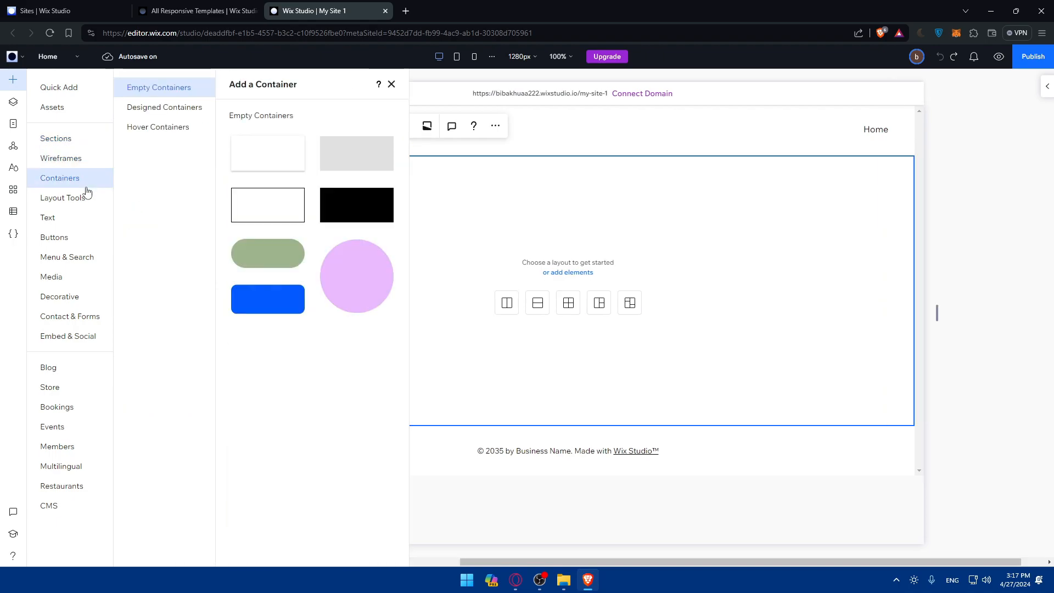
Step: Review the layout tool, text, button, menu, media, contact form and decorative element categories
{"action": "left_click", "coordinate": [80, 200]}
{"action": "left_click", "coordinate": [81, 222]}
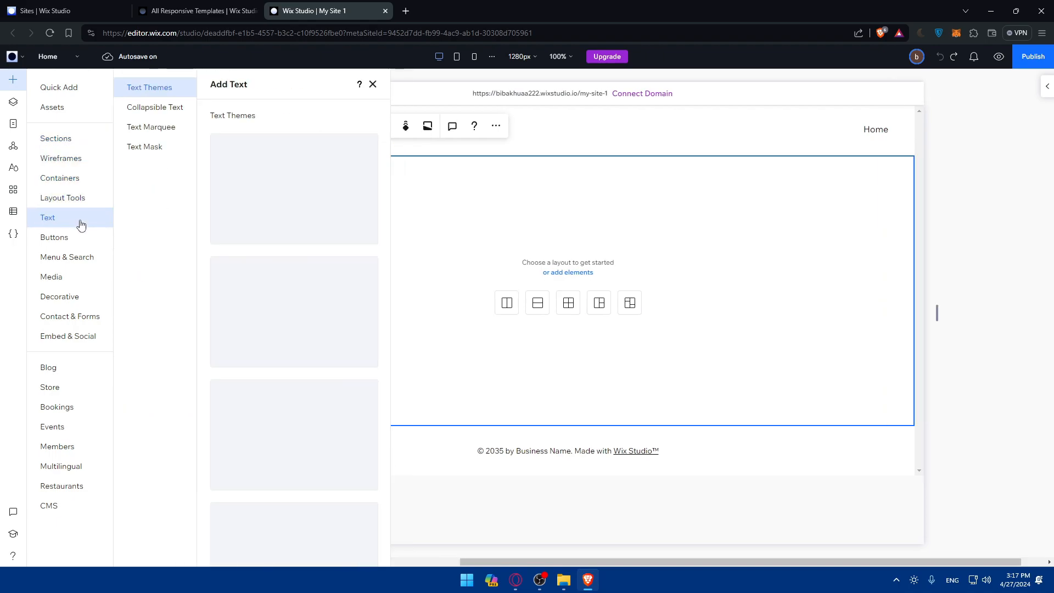
{"action": "left_click", "coordinate": [76, 240]}
{"action": "left_click", "coordinate": [81, 263]}
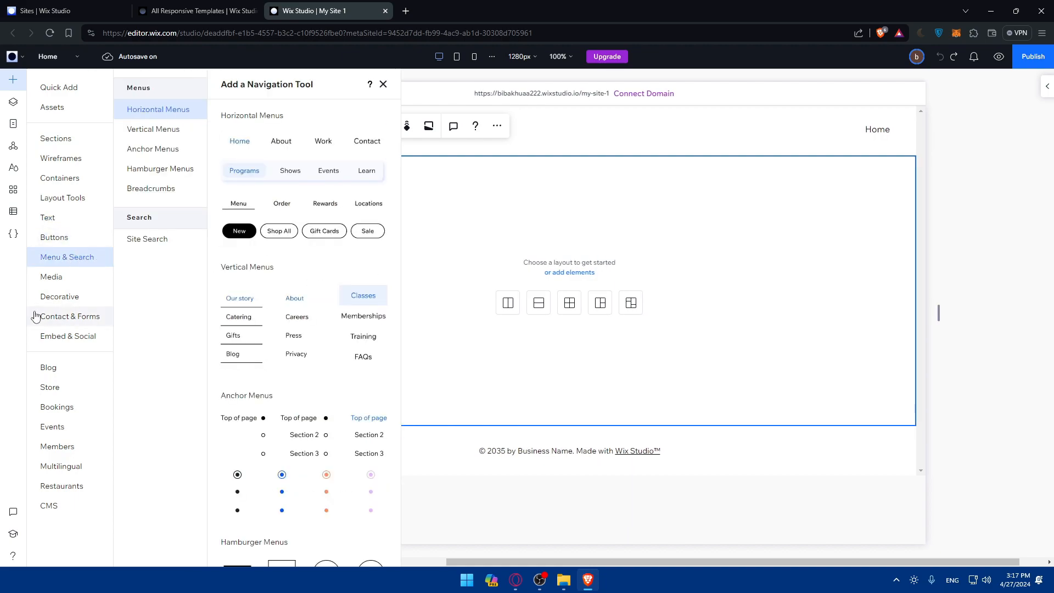
{"action": "left_click", "coordinate": [50, 277]}
{"action": "left_click", "coordinate": [88, 302]}
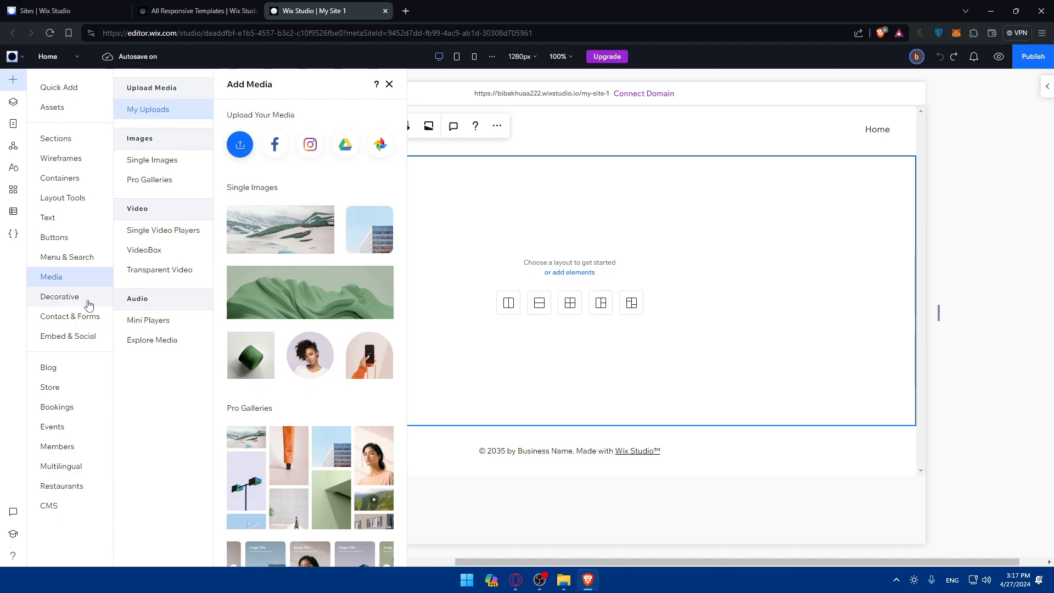
{"action": "left_click", "coordinate": [86, 317]}
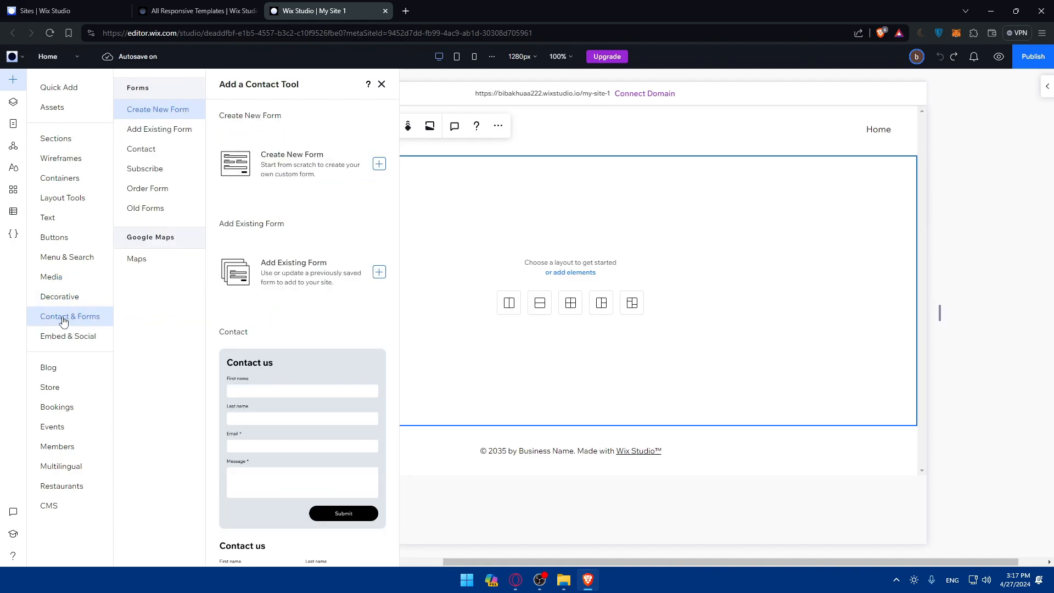
{"action": "left_click", "coordinate": [67, 301]}
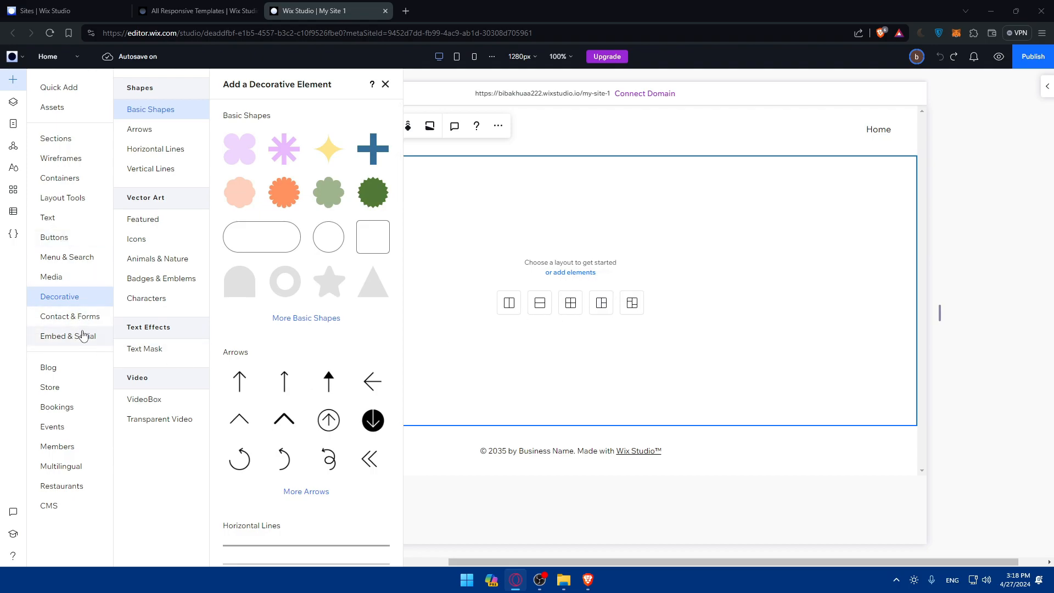
Step: Examine the contact, subscribe, order and donation forms and the map designs offered under Contact & Forms
{"action": "left_click", "coordinate": [62, 319]}
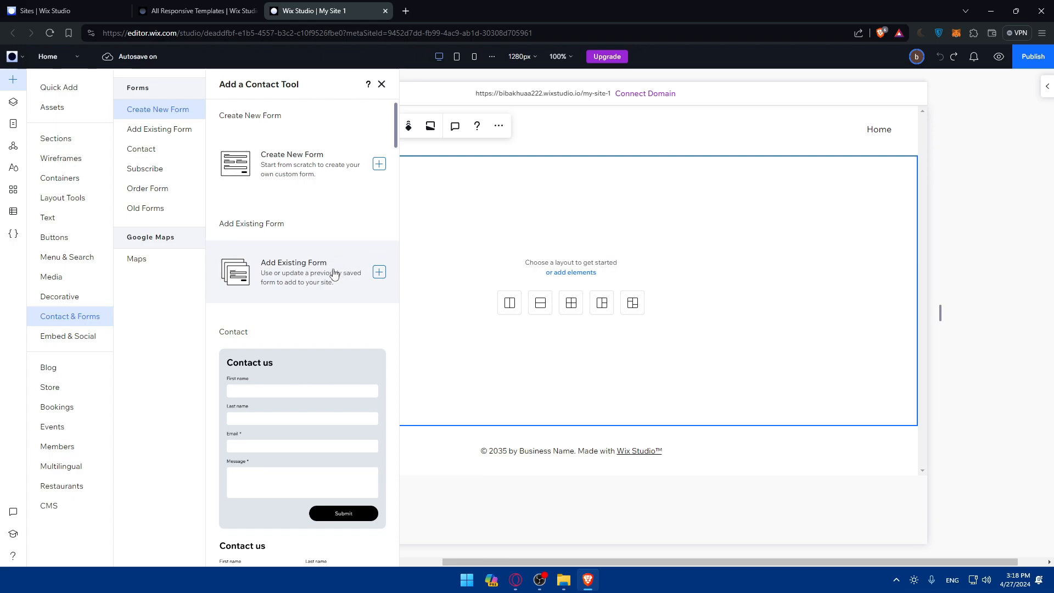
{"action": "scroll", "coordinate": [332, 274], "scroll_direction": "down", "scroll_amount": 3}
{"action": "scroll", "coordinate": [299, 216], "scroll_direction": "up", "scroll_amount": 5}
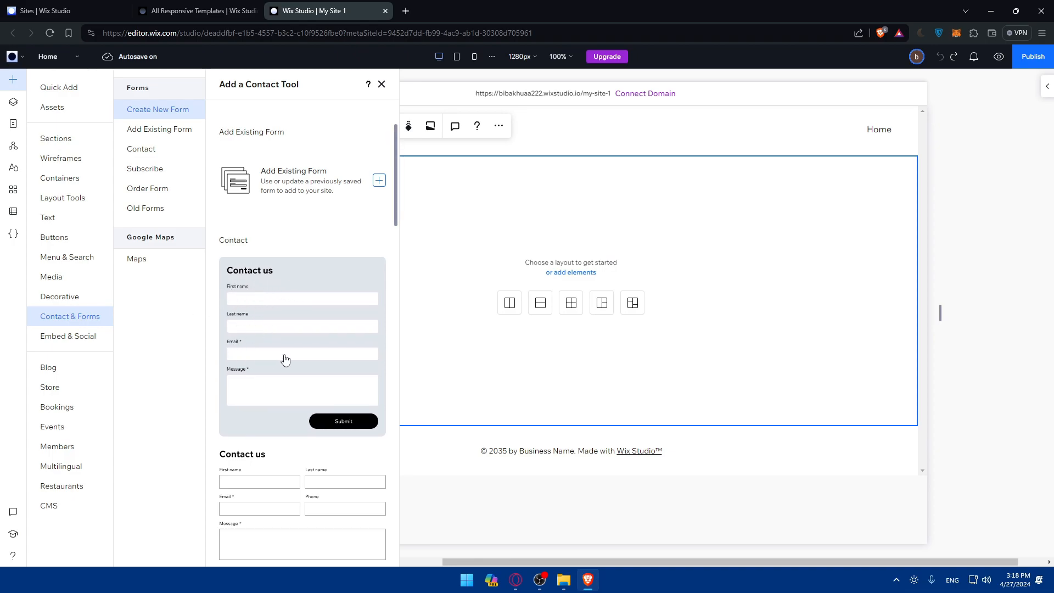
{"action": "scroll", "coordinate": [264, 384], "scroll_direction": "down", "scroll_amount": 3}
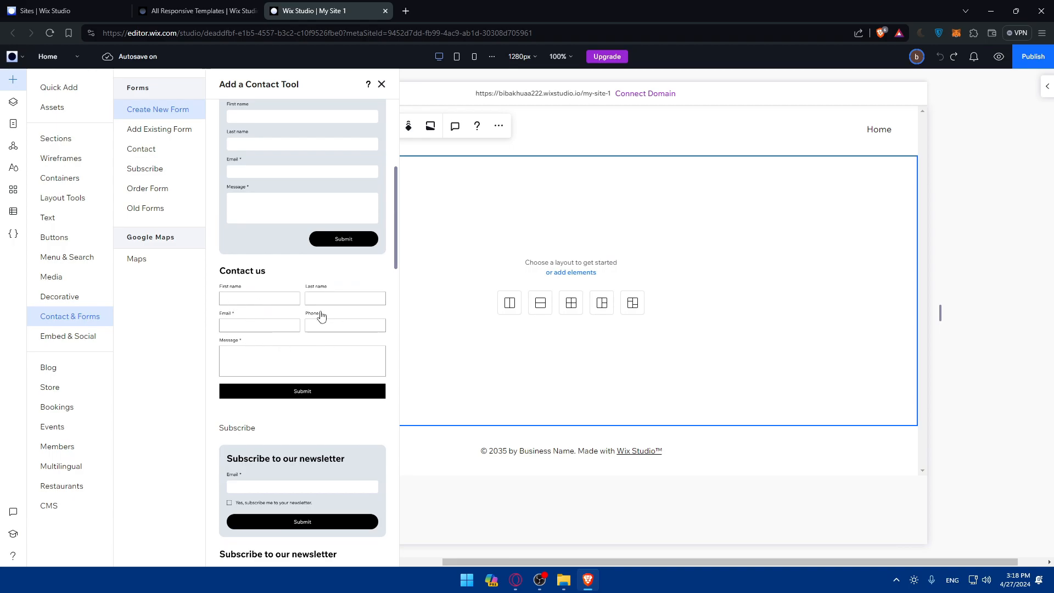
{"action": "scroll", "coordinate": [330, 335], "scroll_direction": "down", "scroll_amount": 3}
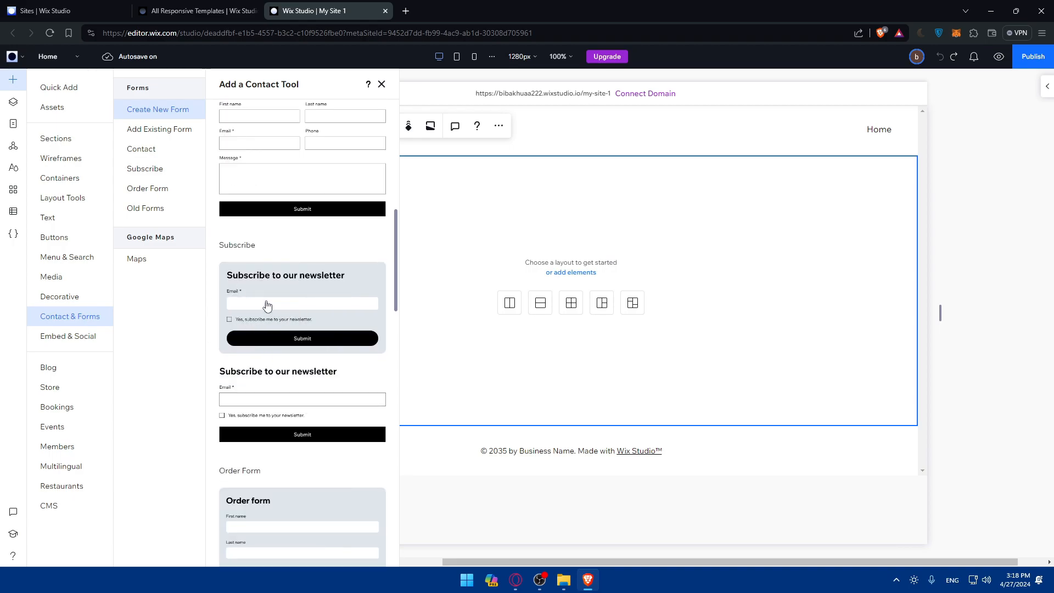
{"action": "scroll", "coordinate": [267, 312], "scroll_direction": "down", "scroll_amount": 2}
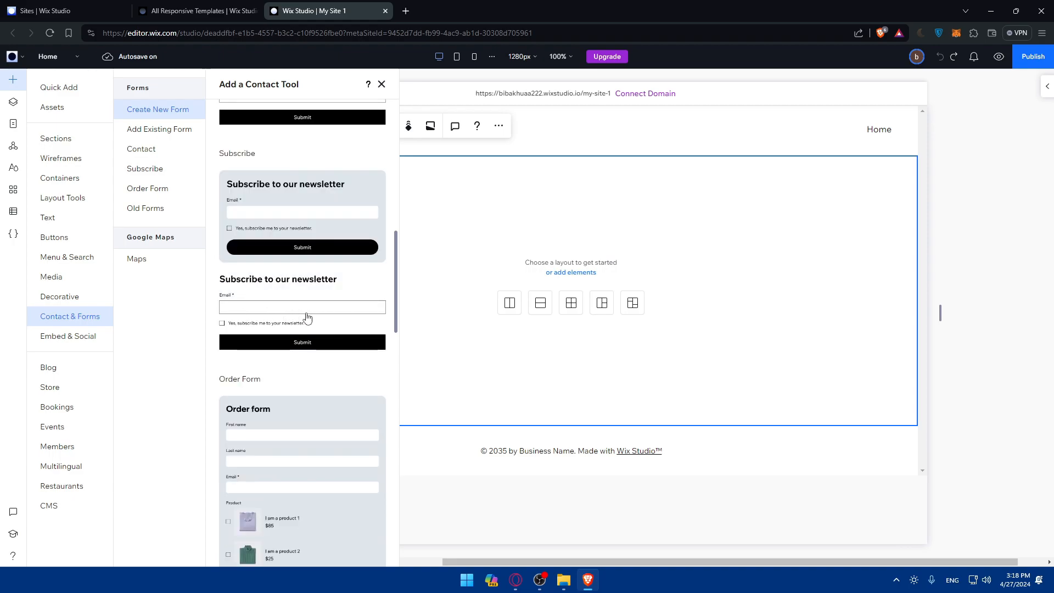
{"action": "scroll", "coordinate": [291, 307], "scroll_direction": "down", "scroll_amount": 4}
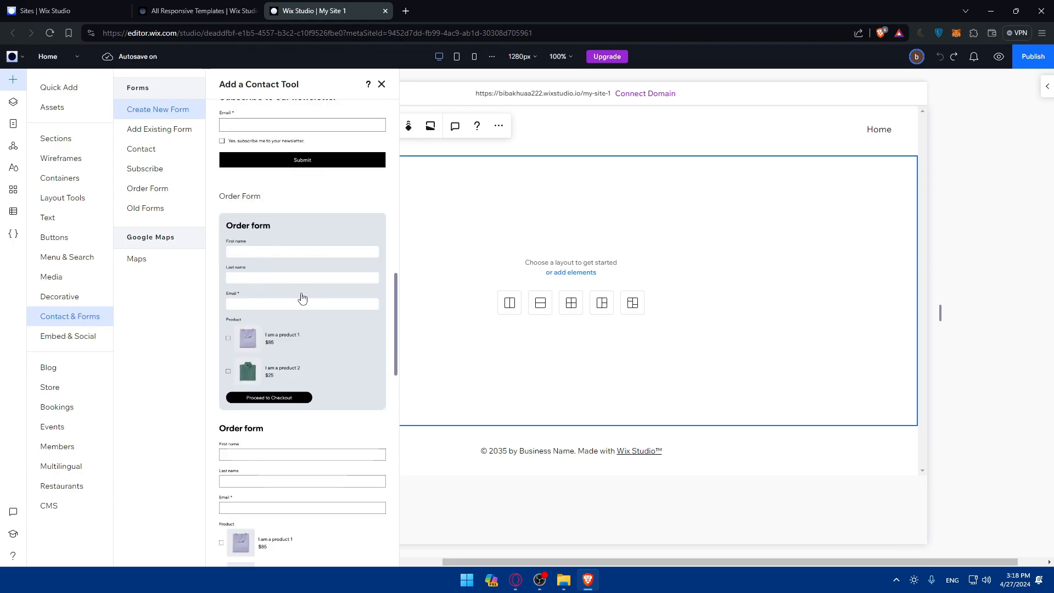
{"action": "scroll", "coordinate": [302, 296], "scroll_direction": "down", "scroll_amount": 6}
{"action": "scroll", "coordinate": [291, 302], "scroll_direction": "down", "scroll_amount": 6}
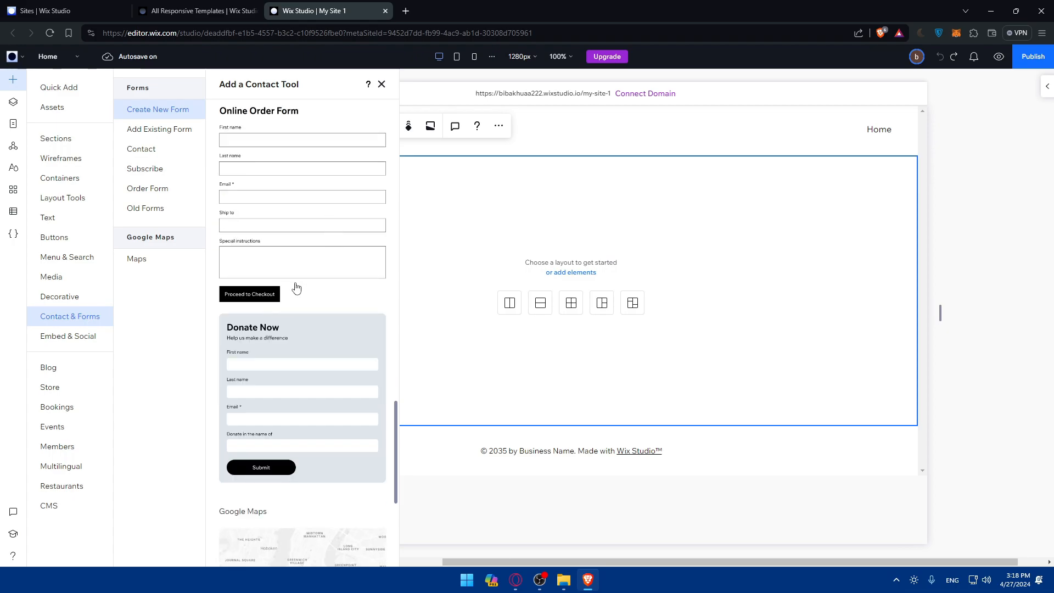
{"action": "scroll", "coordinate": [299, 288], "scroll_direction": "down", "scroll_amount": 2}
{"action": "scroll", "coordinate": [295, 296], "scroll_direction": "down", "scroll_amount": 4}
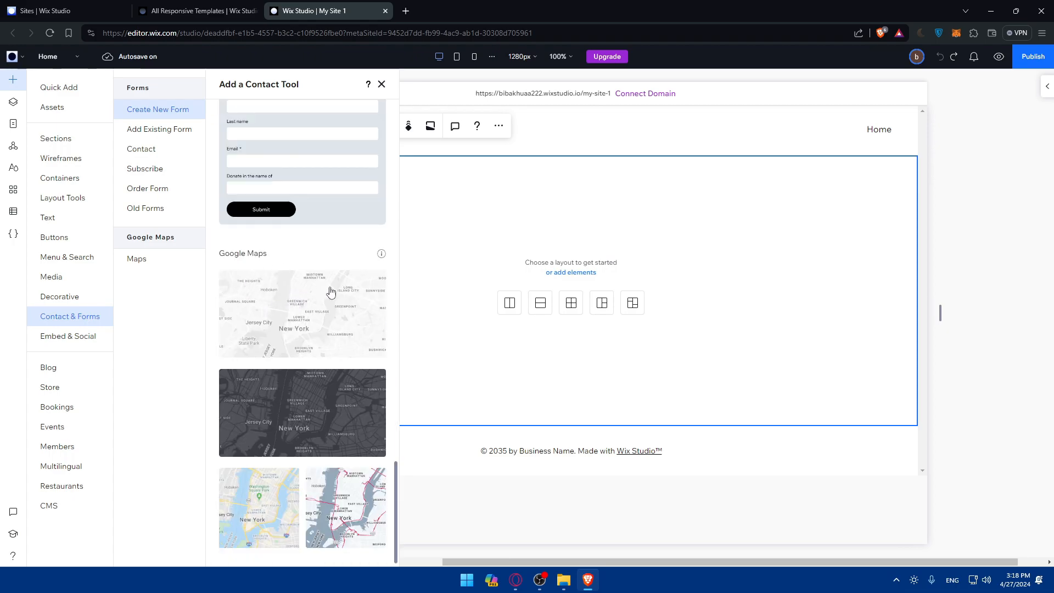
Step: Start a new custom form from scratch from the Contact & Forms elements
{"action": "scroll", "coordinate": [307, 428], "scroll_direction": "up", "scroll_amount": 15}
{"action": "scroll", "coordinate": [306, 423], "scroll_direction": "up", "scroll_amount": 10}
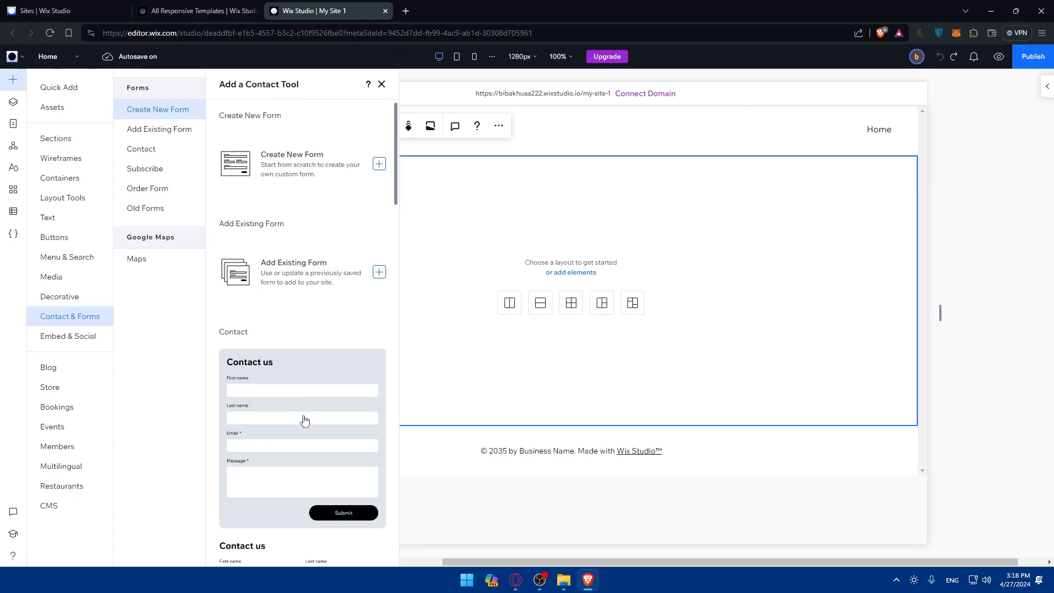
{"action": "left_click", "coordinate": [378, 167]}
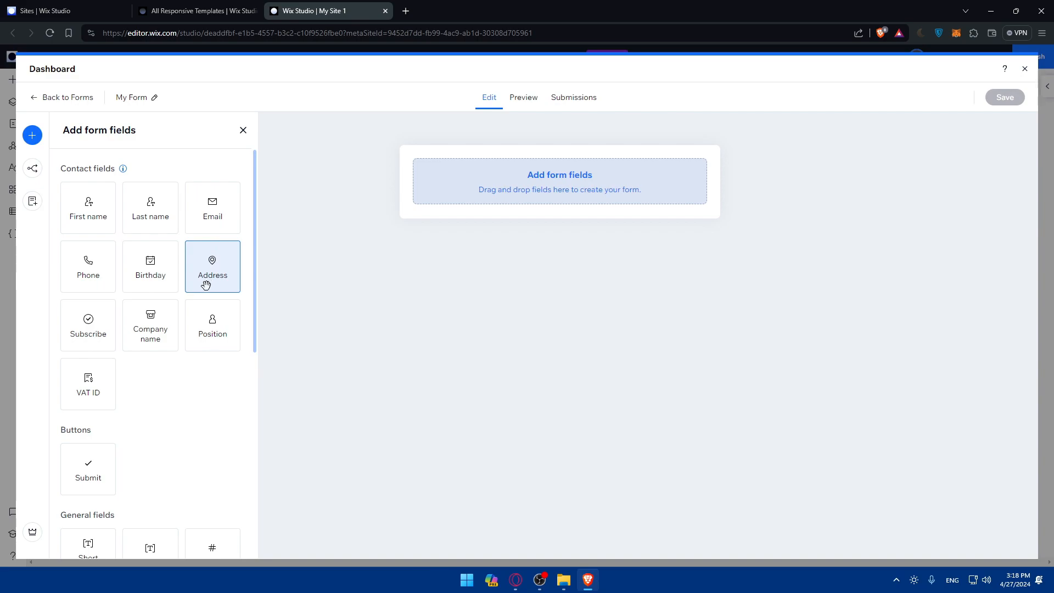
Step: Build the form with First name, Last name and Email fields, followed by a Submit button
{"action": "left_click_drag", "start_coordinate": [88, 208], "coordinate": [517, 188]}
{"action": "left_click_drag", "start_coordinate": [151, 207], "coordinate": [475, 238]}
{"action": "left_click_drag", "start_coordinate": [219, 213], "coordinate": [512, 285]}
{"action": "left_click_drag", "start_coordinate": [225, 209], "coordinate": [500, 288]}
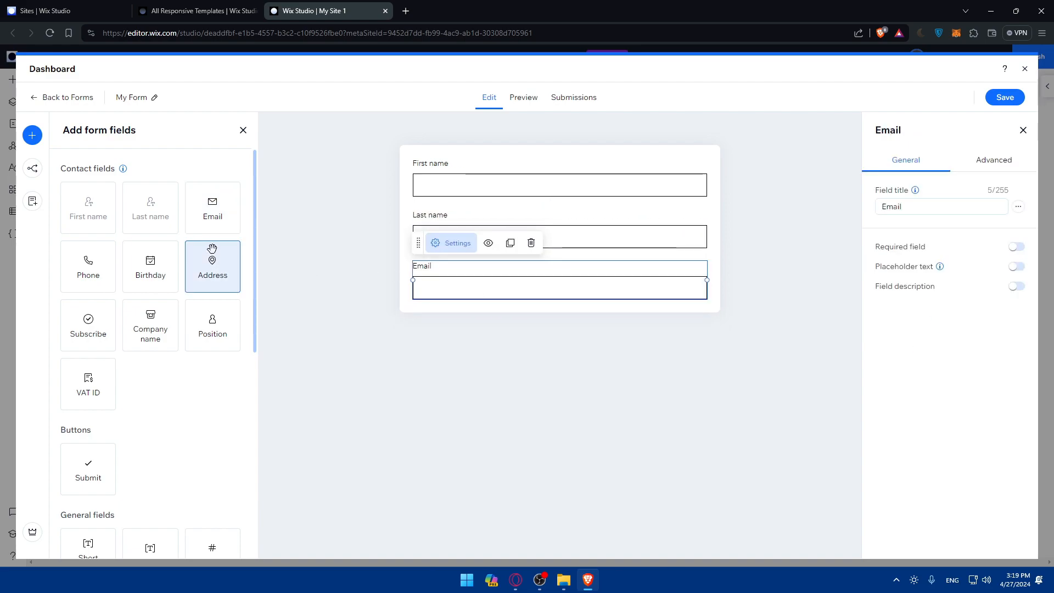
{"action": "scroll", "coordinate": [238, 299], "scroll_direction": "down", "scroll_amount": 2}
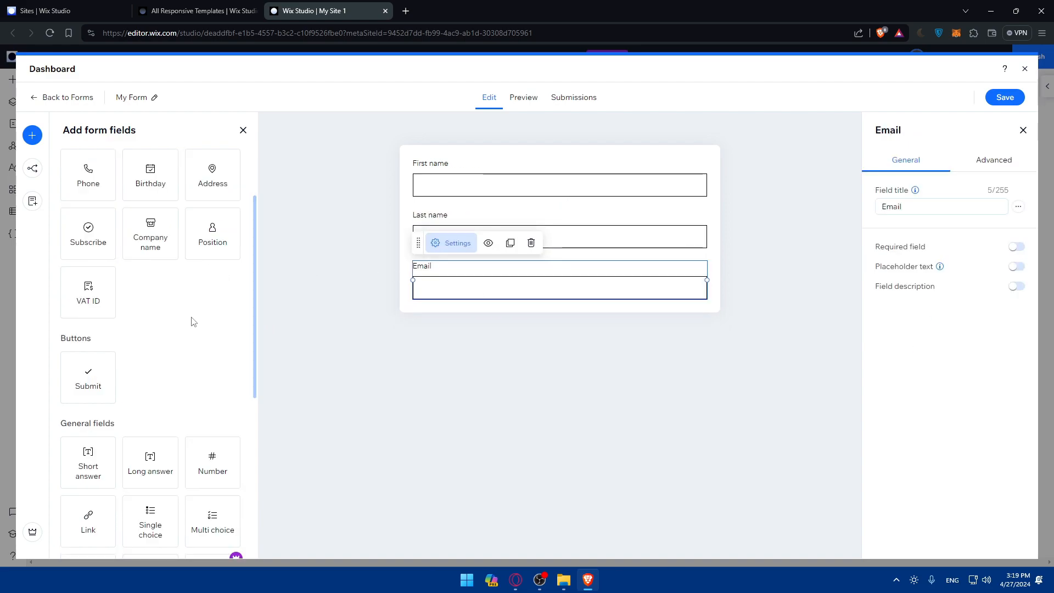
{"action": "left_click_drag", "start_coordinate": [104, 365], "coordinate": [499, 313]}
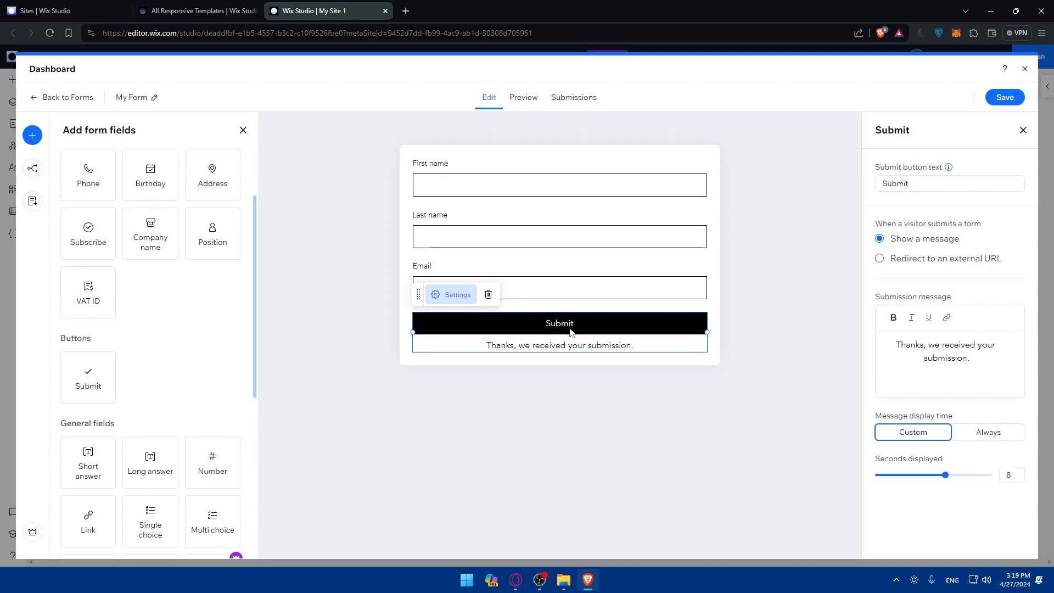
Step: Try Short answer, Long answer and Number fields between Email and Submit, deleting each one again
{"action": "scroll", "coordinate": [186, 356], "scroll_direction": "down", "scroll_amount": 2}
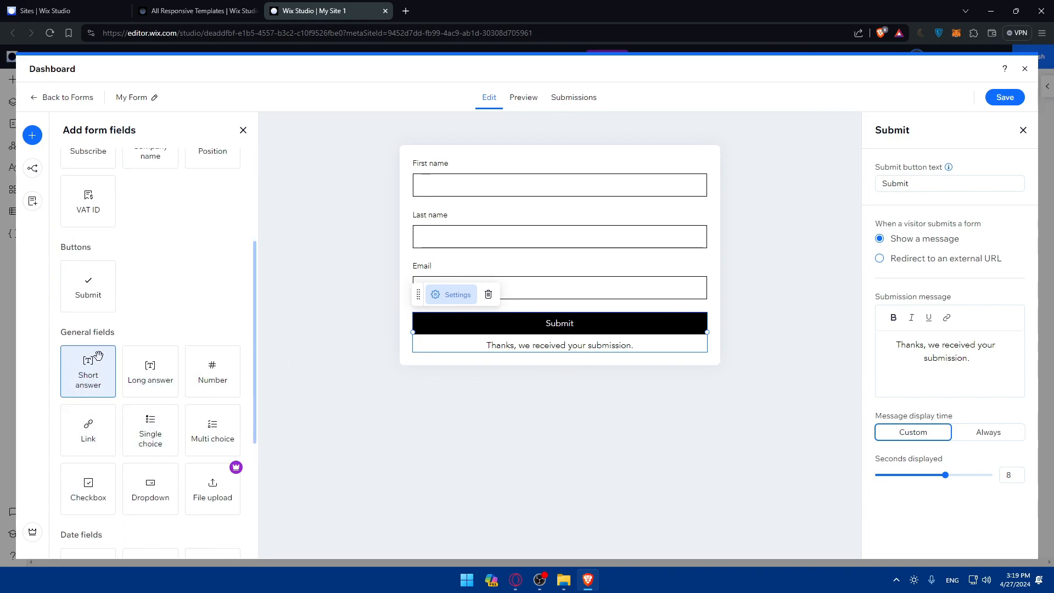
{"action": "left_click_drag", "start_coordinate": [97, 374], "coordinate": [488, 340]}
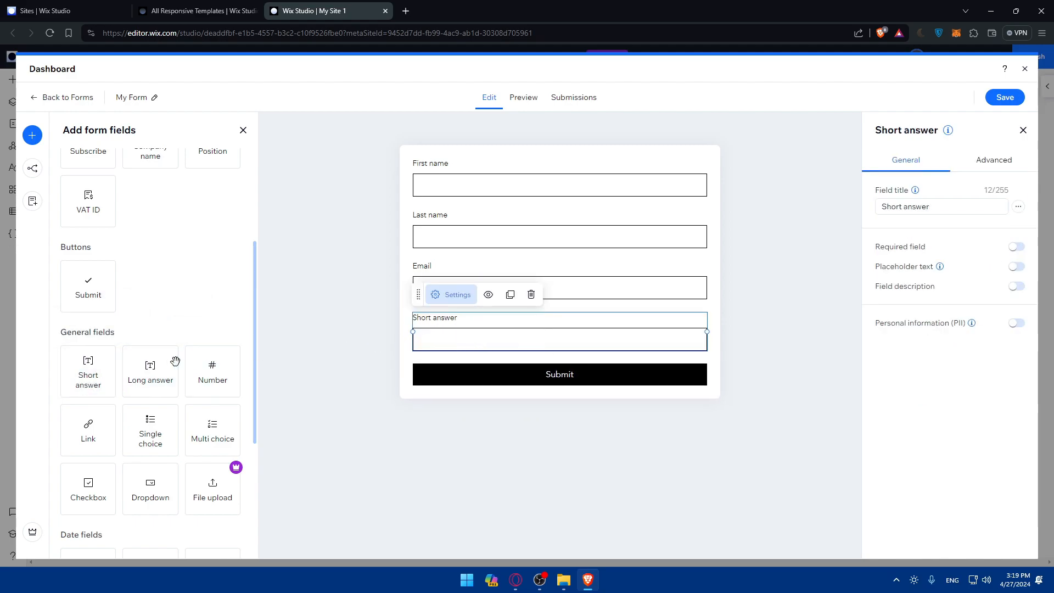
{"action": "left_click", "coordinate": [530, 294]}
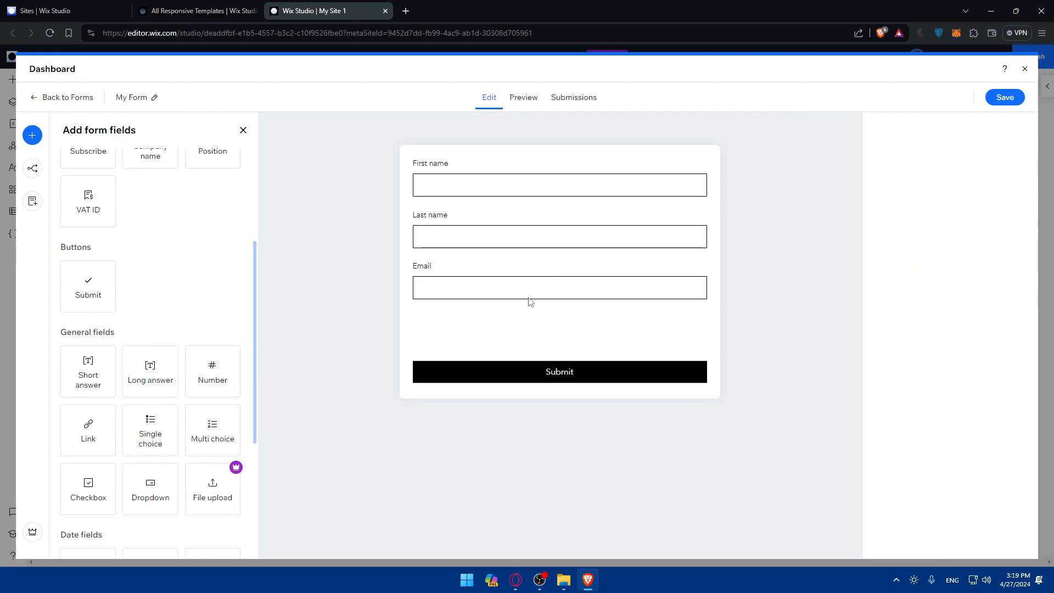
{"action": "left_click_drag", "start_coordinate": [172, 369], "coordinate": [500, 363]}
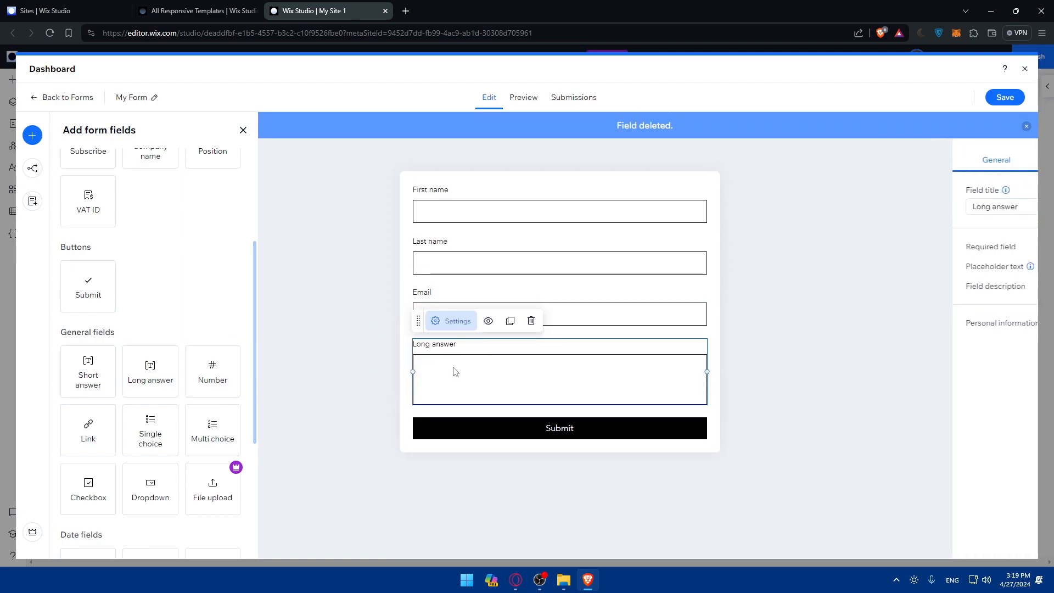
{"action": "left_click", "coordinate": [530, 321]}
{"action": "left_click_drag", "start_coordinate": [236, 357], "coordinate": [494, 365]}
{"action": "left_click", "coordinate": [528, 321]}
Step: Try a Multi choice field and a Dropdown field in the form, deleting each one again
{"action": "scroll", "coordinate": [157, 336], "scroll_direction": "down", "scroll_amount": 2}
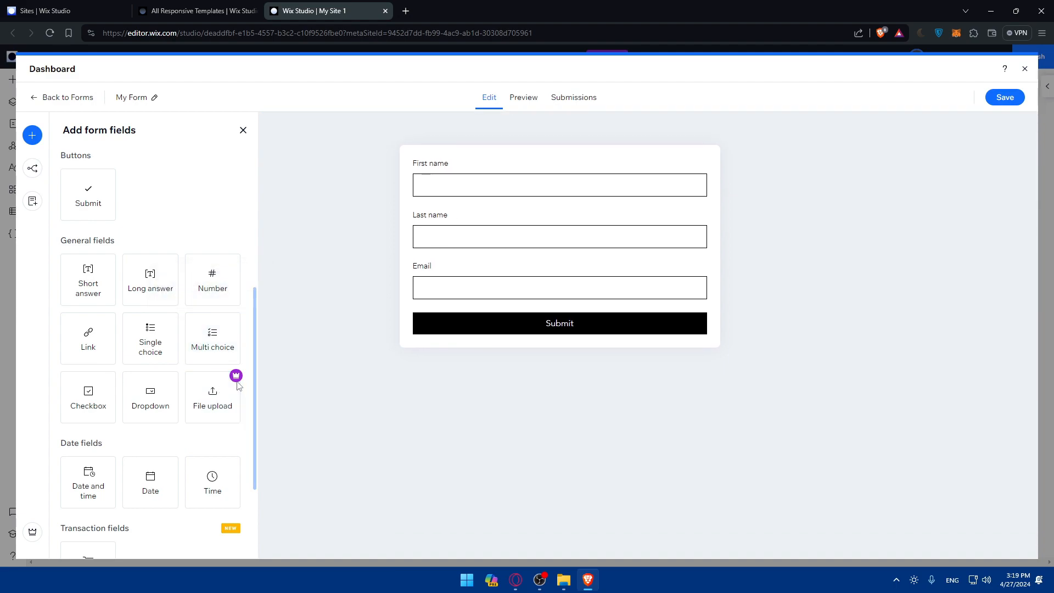
{"action": "left_click_drag", "start_coordinate": [214, 336], "coordinate": [469, 330]}
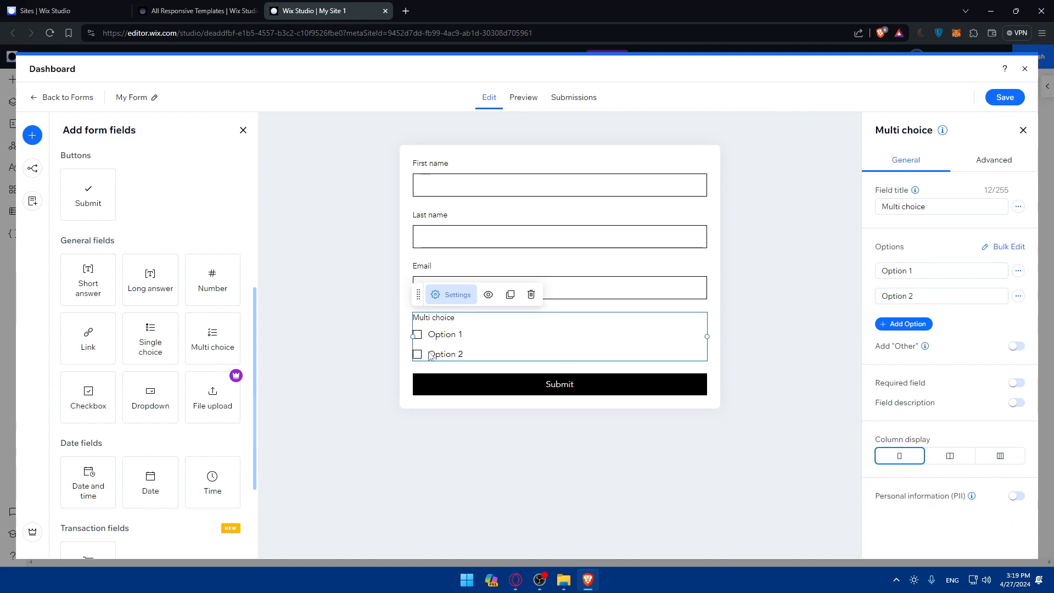
{"action": "left_click", "coordinate": [531, 295]}
{"action": "left_click_drag", "start_coordinate": [150, 397], "coordinate": [463, 388]}
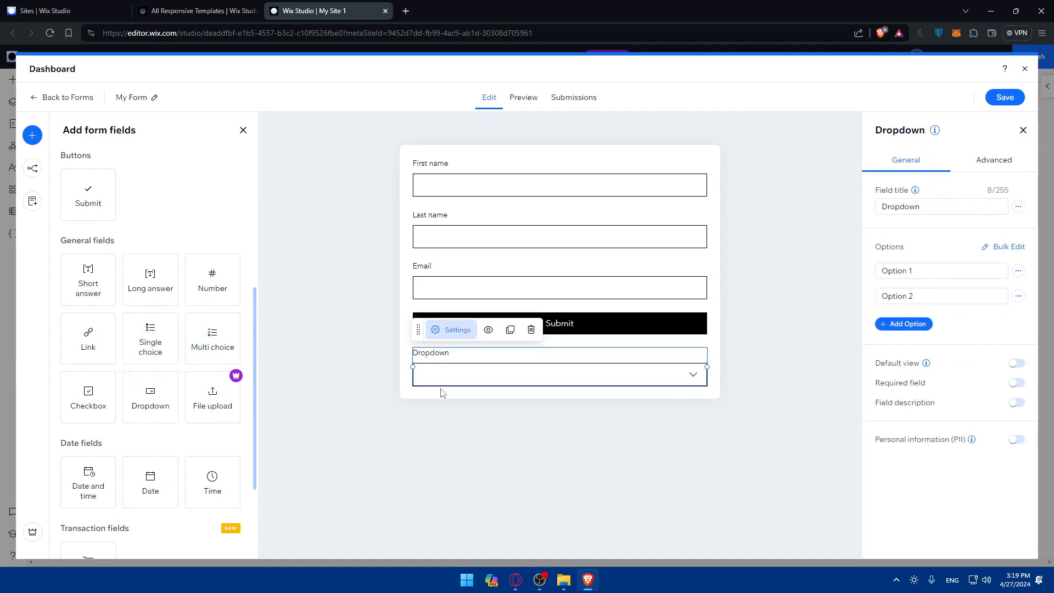
{"action": "left_click", "coordinate": [531, 356]}
Step: Add a Checkbox field between the Email field and the Submit button, and review the remaining field types
{"action": "left_click_drag", "start_coordinate": [87, 394], "coordinate": [442, 335]}
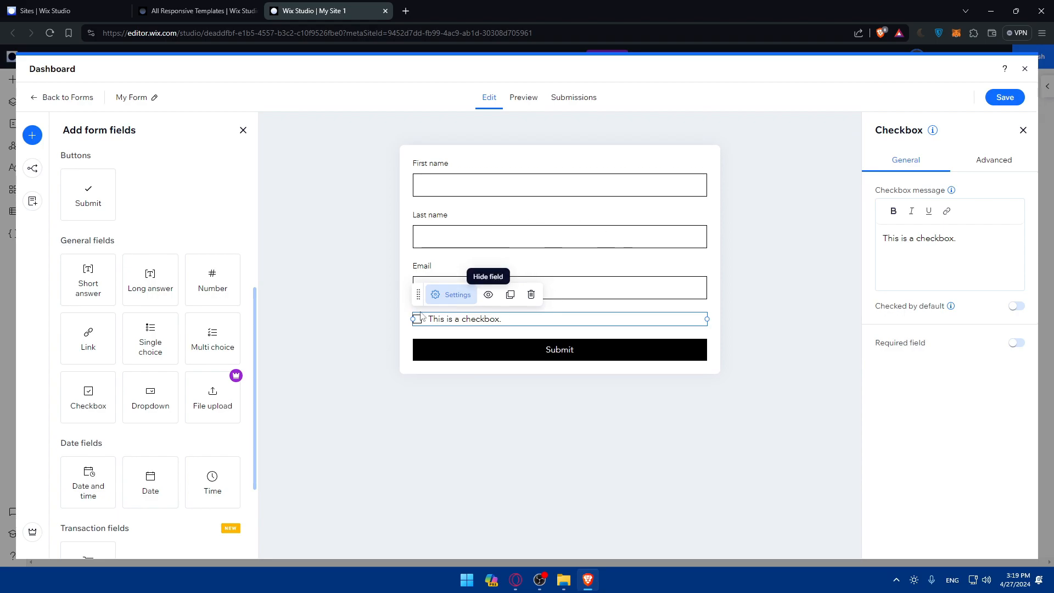
{"action": "scroll", "coordinate": [212, 384], "scroll_direction": "down", "scroll_amount": 2}
{"action": "scroll", "coordinate": [183, 408], "scroll_direction": "down", "scroll_amount": 1}
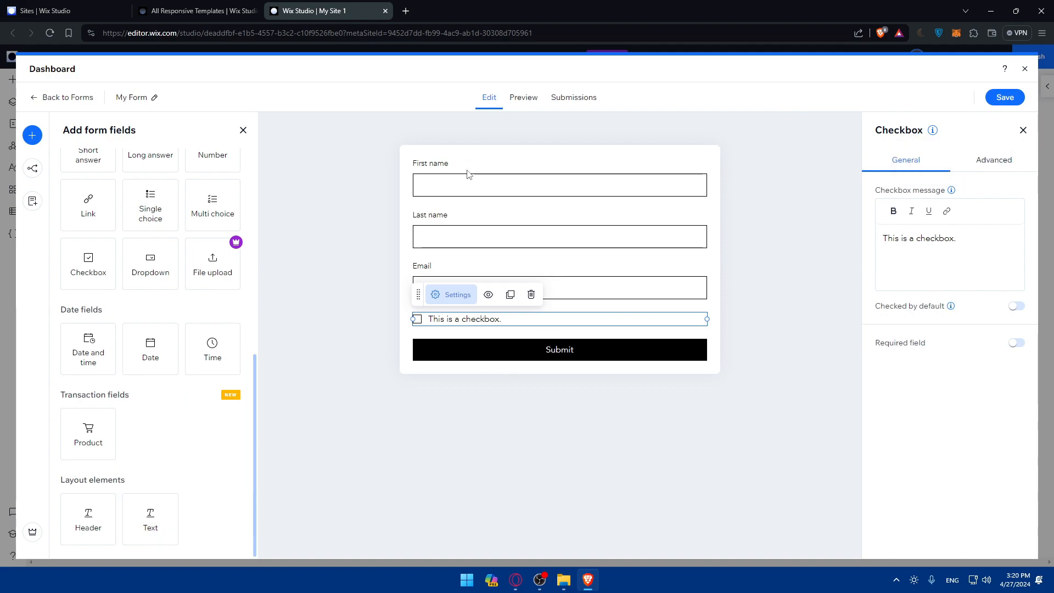
Step: Make the First name, Last name and Email fields required
{"action": "left_click", "coordinate": [443, 181]}
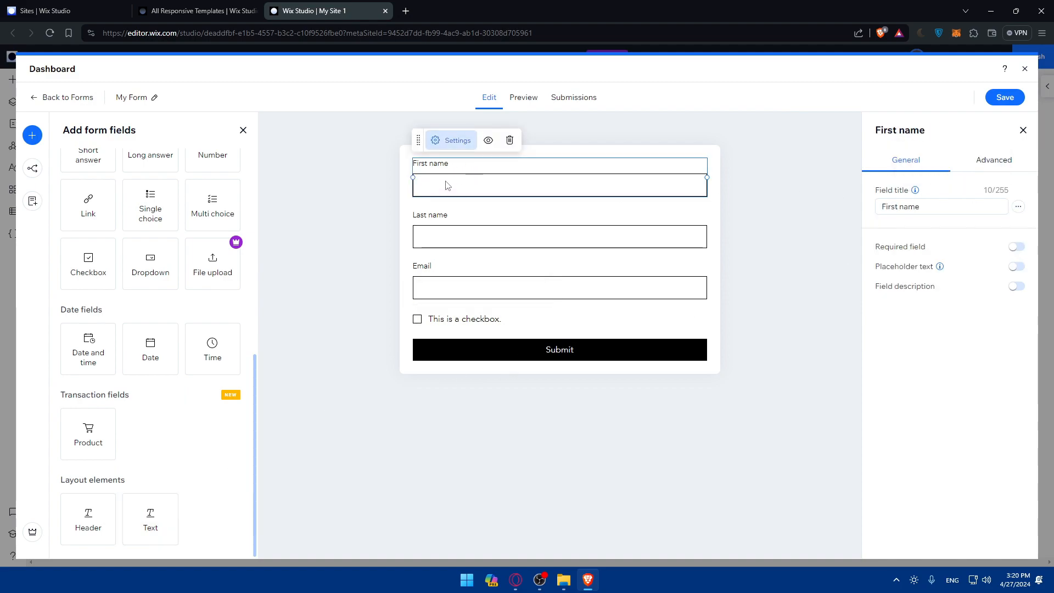
{"action": "left_click_drag", "start_coordinate": [953, 212], "coordinate": [824, 211]}
{"action": "left_click", "coordinate": [823, 212]}
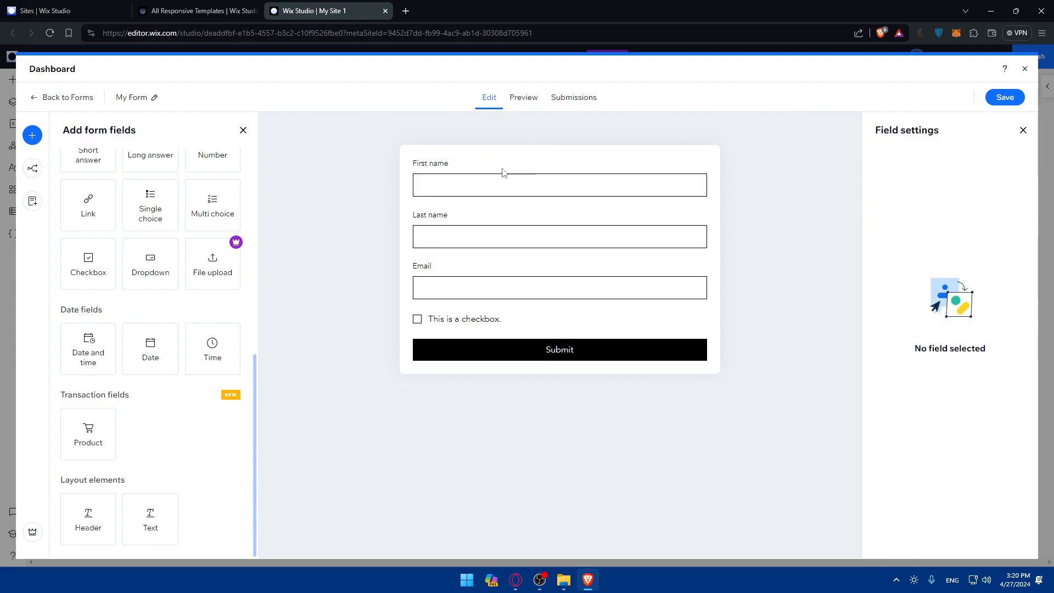
{"action": "left_click", "coordinate": [475, 180]}
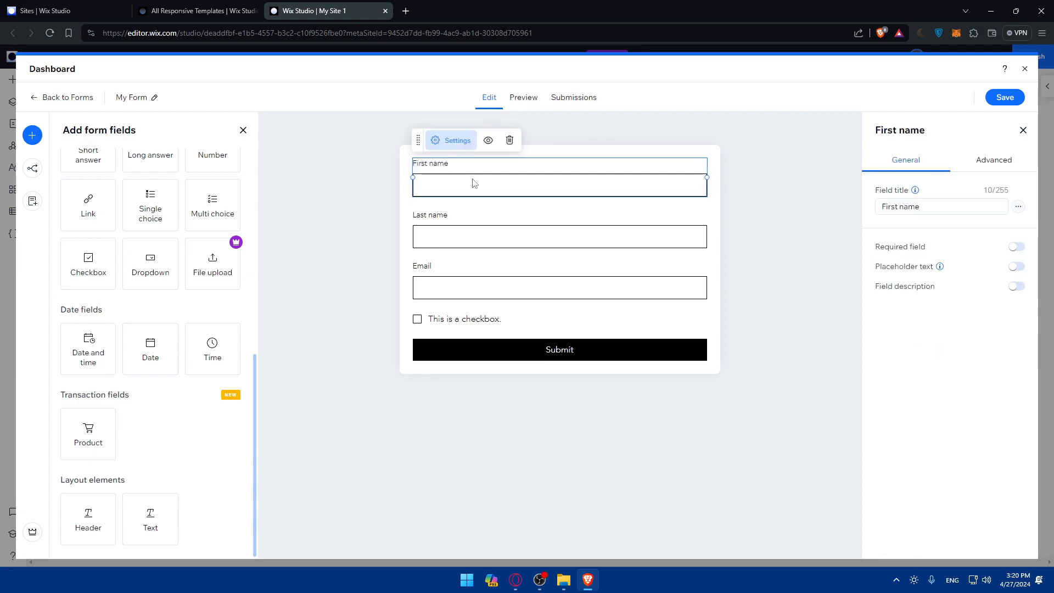
{"action": "left_click", "coordinate": [1017, 248]}
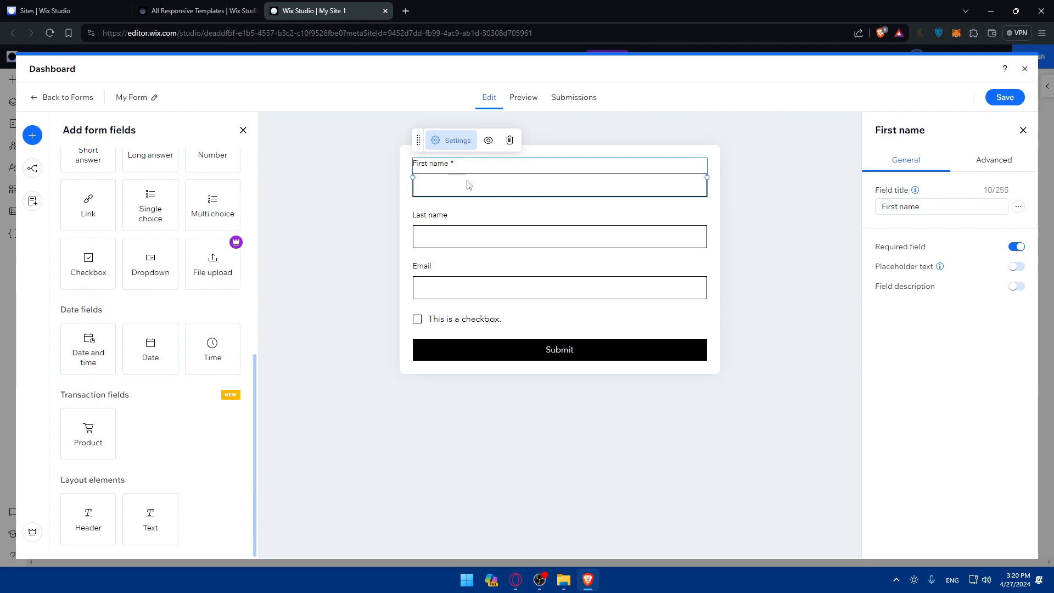
{"action": "left_click", "coordinate": [646, 236]}
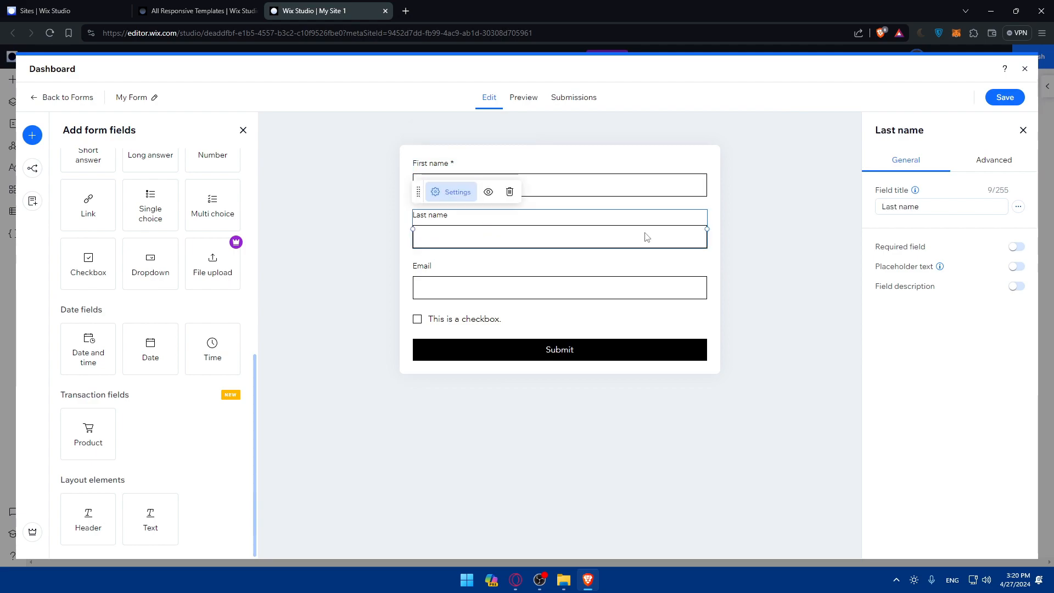
{"action": "left_click", "coordinate": [1015, 245]}
{"action": "left_click", "coordinate": [565, 286]}
{"action": "left_click", "coordinate": [1017, 247]}
Step: Try the placeholder text "test" on the First name field and turn the placeholder off again
{"action": "left_click", "coordinate": [584, 186]}
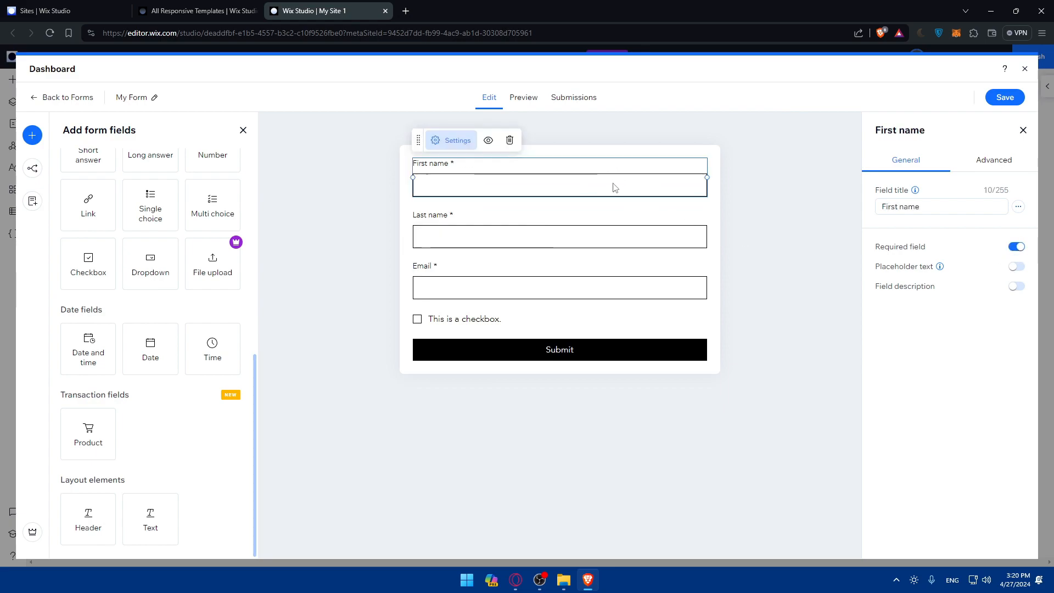
{"action": "left_click", "coordinate": [1018, 267]}
{"action": "left_click", "coordinate": [970, 284]}
{"action": "type", "text": "test"}
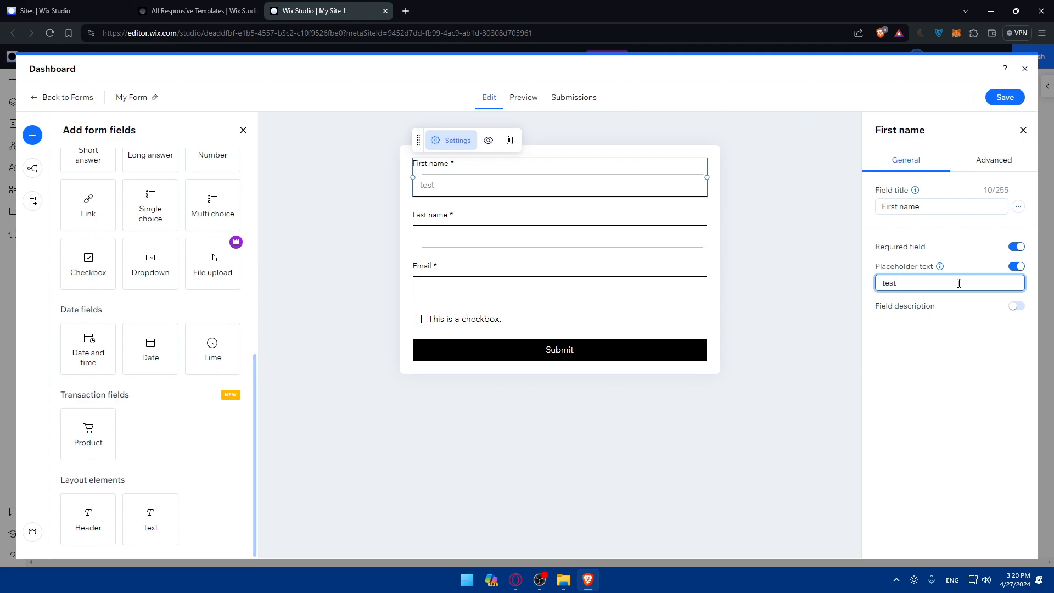
{"action": "left_click_drag", "start_coordinate": [959, 283], "coordinate": [888, 283]}
{"action": "left_click", "coordinate": [910, 286]}
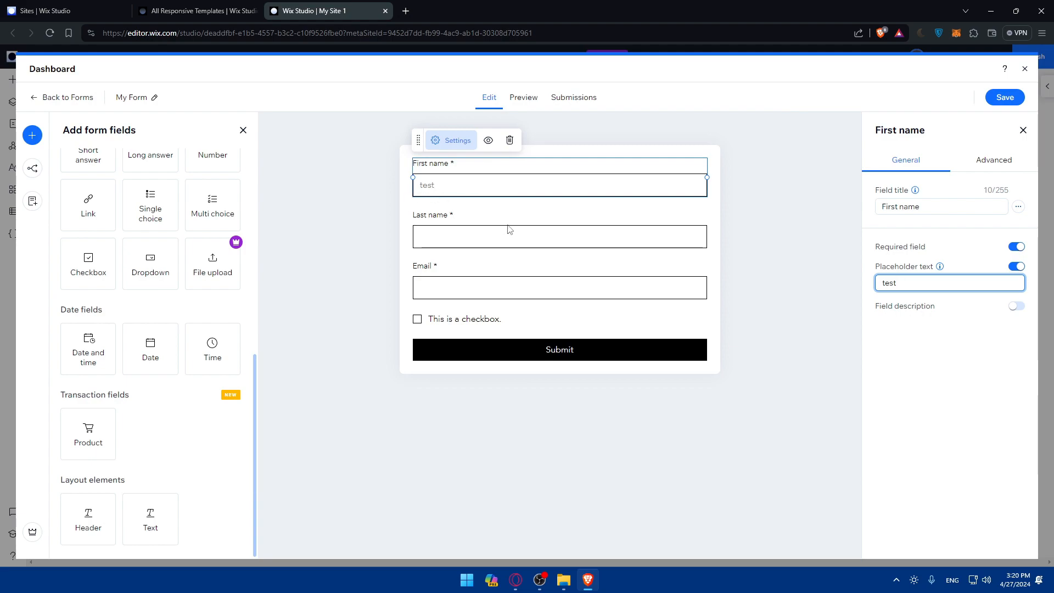
{"action": "left_click", "coordinate": [447, 191]}
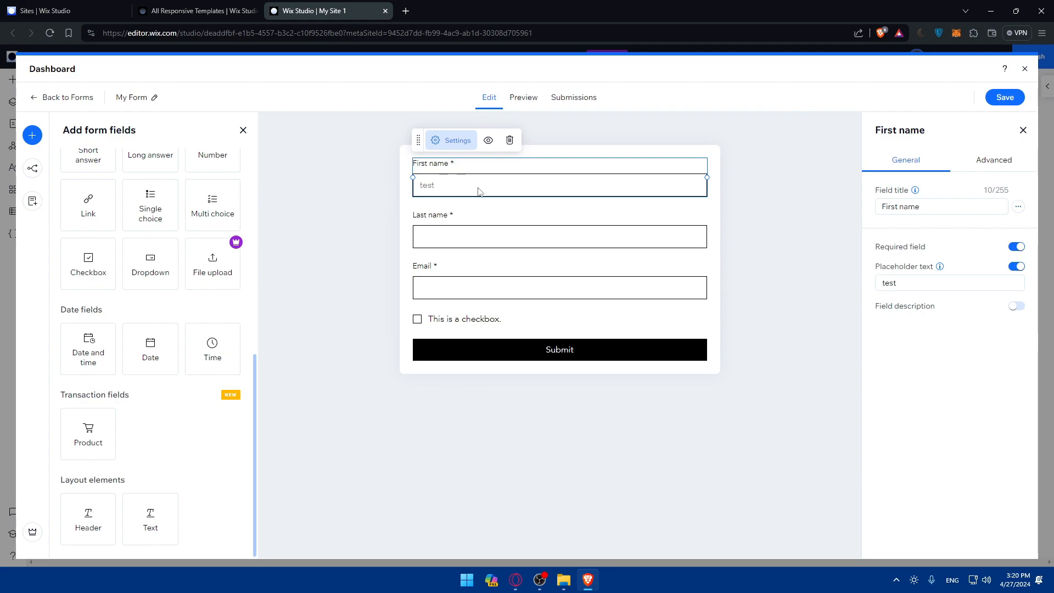
{"action": "left_click", "coordinate": [1016, 267]}
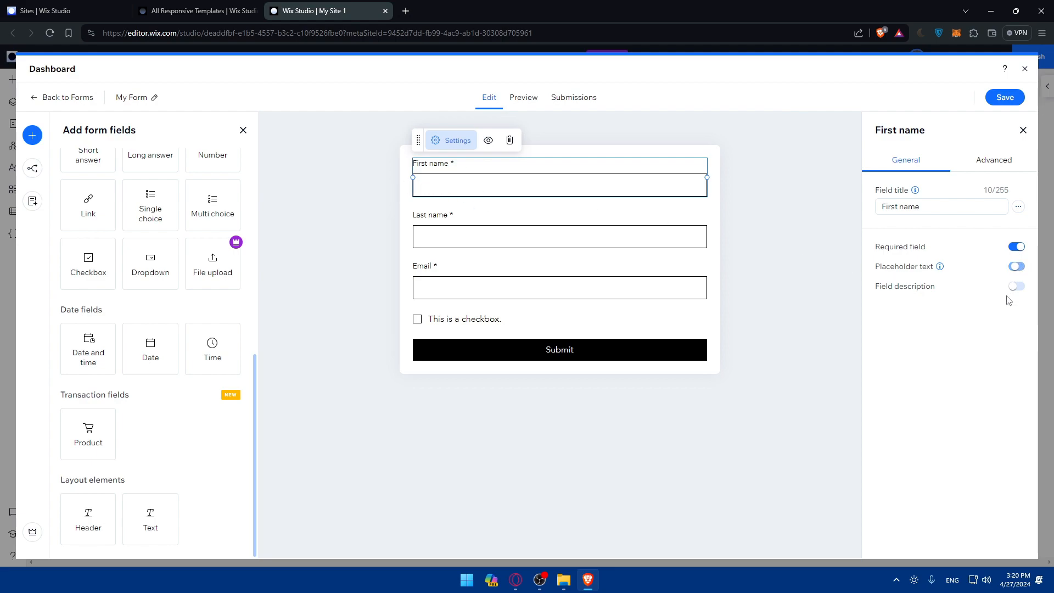
Step: Try the field description "here you should add your real name" on the First name field and turn it off again
{"action": "left_click", "coordinate": [1014, 287]}
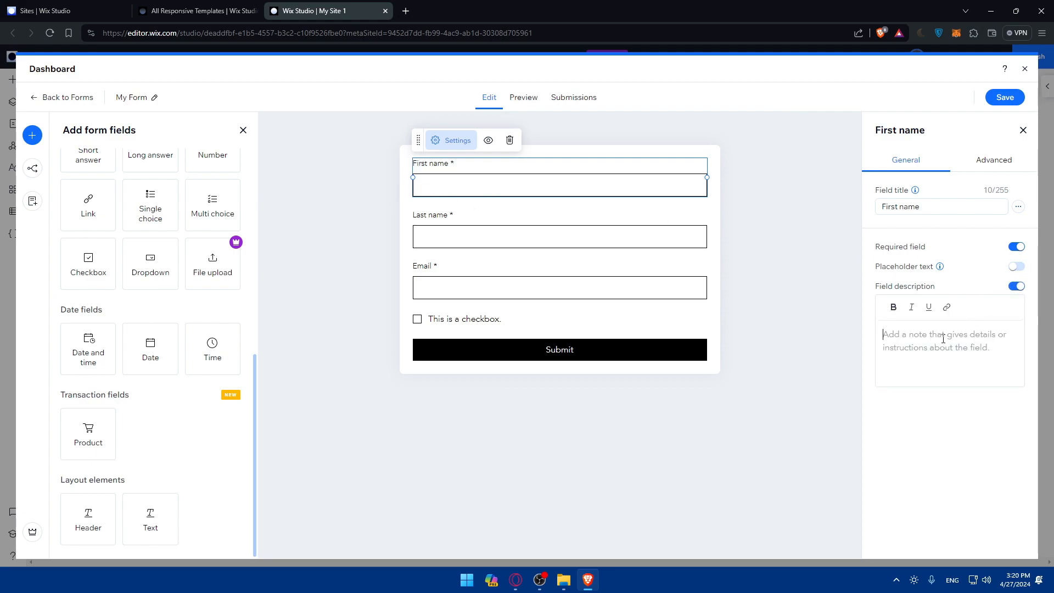
{"action": "type", "text": "here you should"}
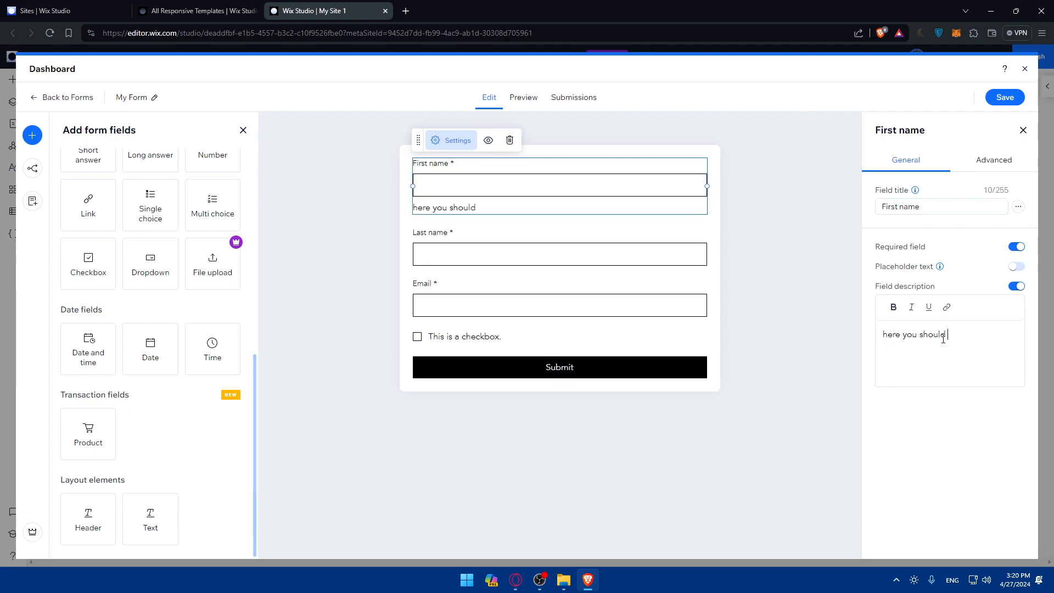
{"action": "type", "text": " add your real name"}
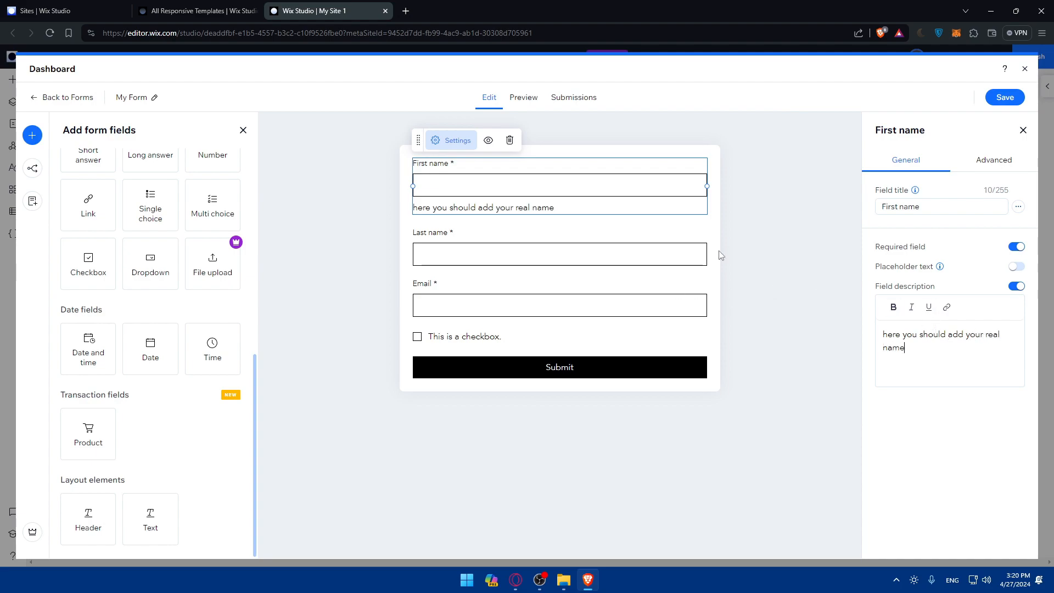
{"action": "left_click", "coordinate": [1015, 286]}
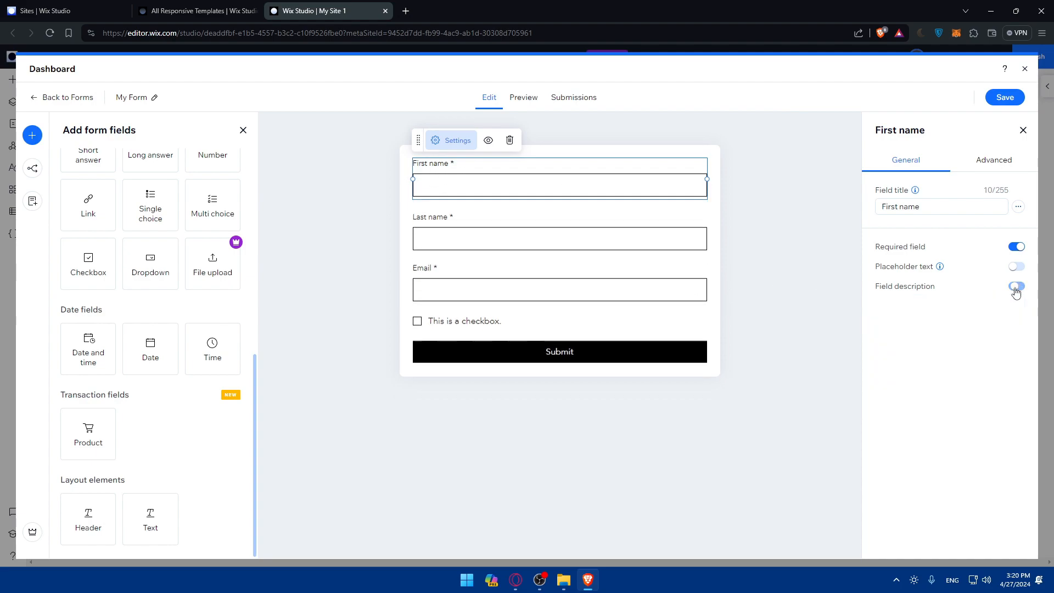
Step: Limit the First name field's characters to a maximum of 20
{"action": "left_click", "coordinate": [994, 167]}
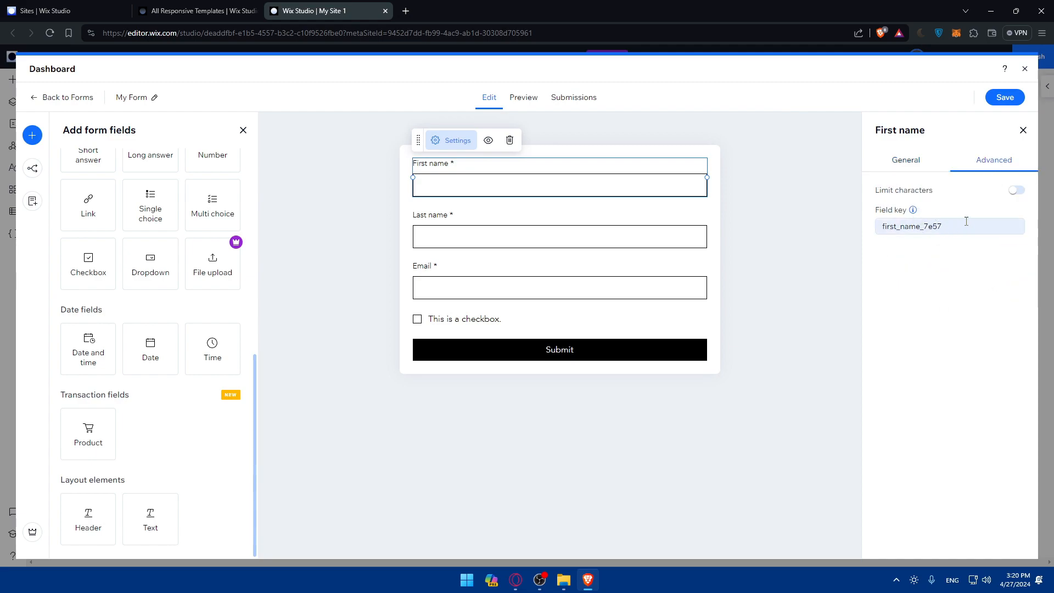
{"action": "left_click", "coordinate": [1016, 190]}
{"action": "left_click", "coordinate": [990, 223]}
{"action": "double_click", "coordinate": [990, 223]}
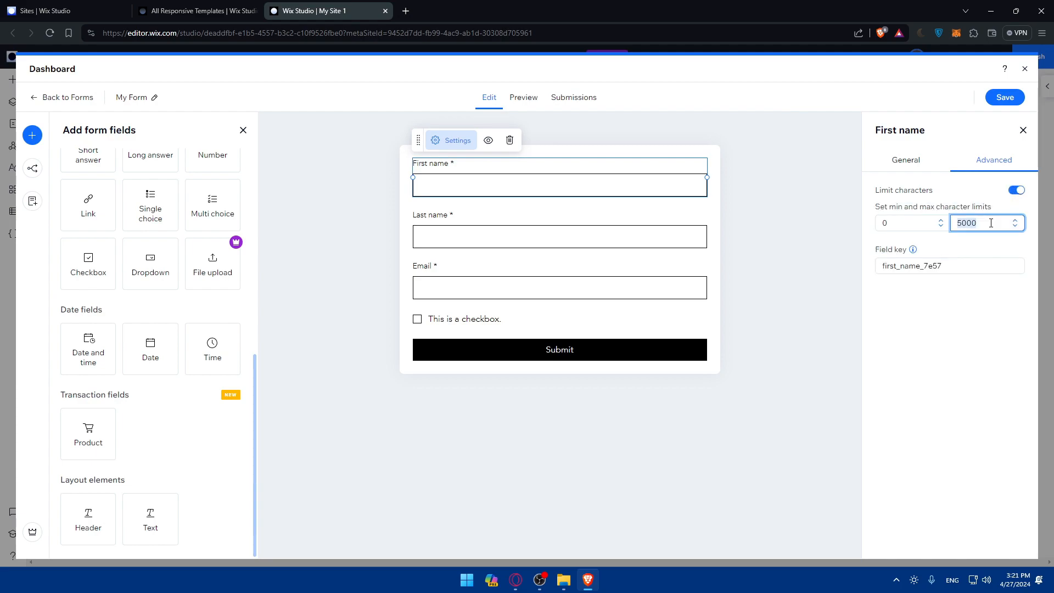
{"action": "type", "text": "20"}
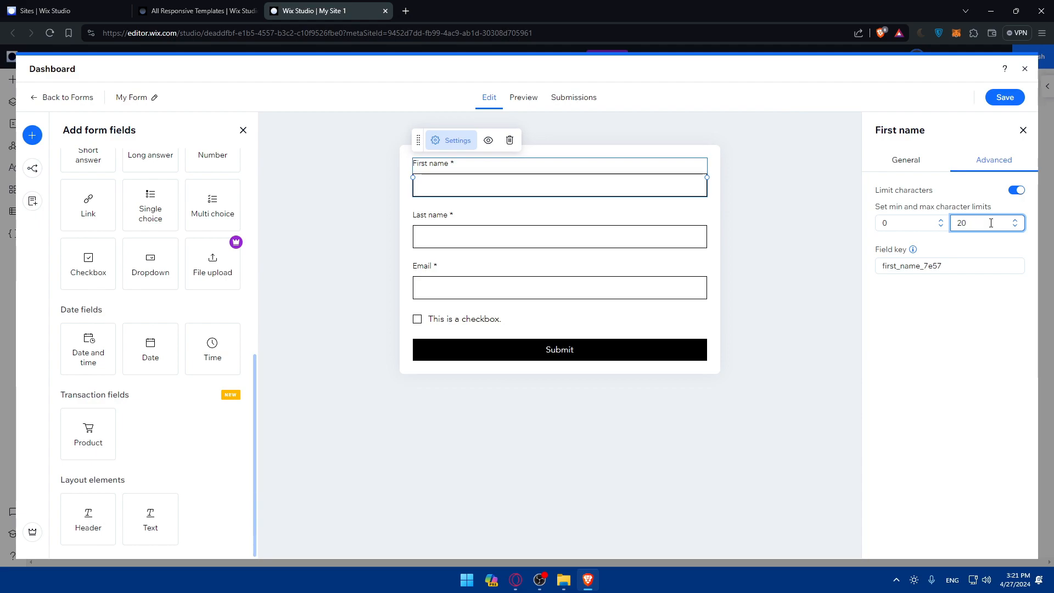
{"action": "left_click", "coordinate": [990, 308]}
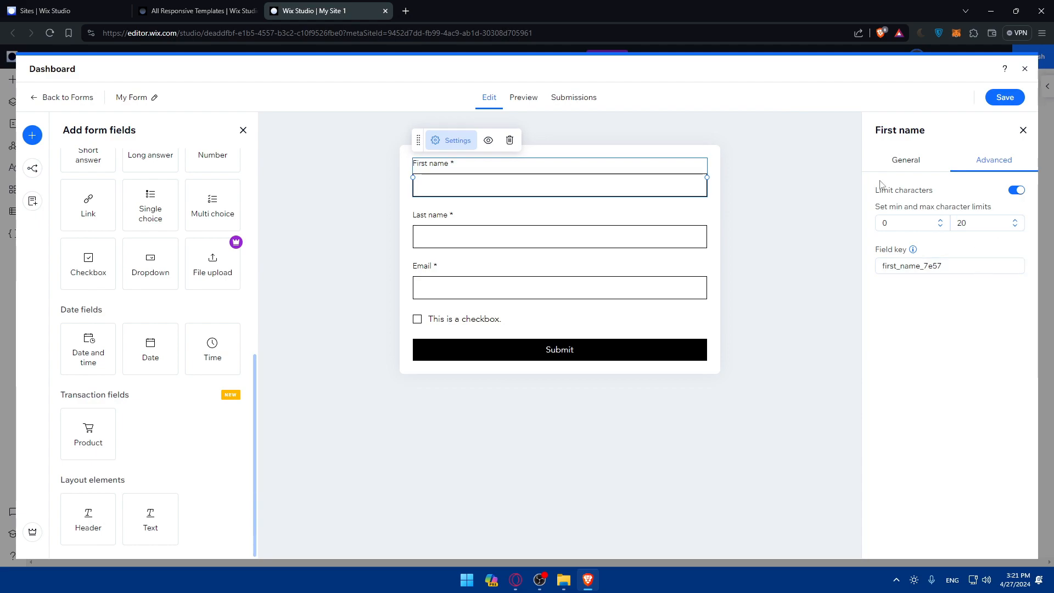
Step: Review the settings of the Last name field and the general and advanced settings of the Email field
{"action": "left_click", "coordinate": [468, 247]}
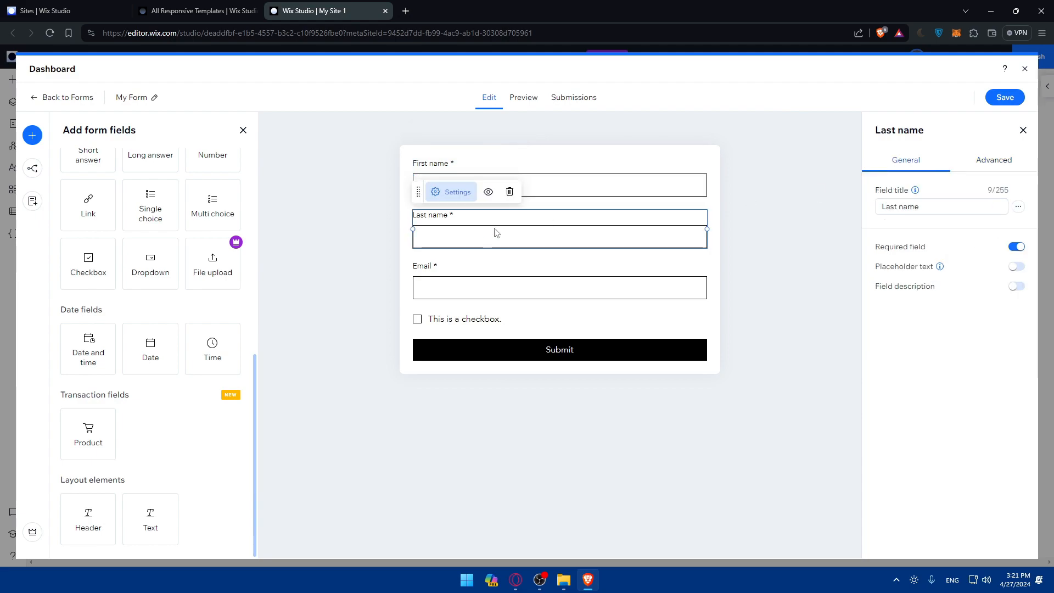
{"action": "left_click", "coordinate": [492, 279]}
{"action": "left_click", "coordinate": [969, 164]}
{"action": "left_click", "coordinate": [924, 162]}
Step: Make the checkbox field required and deselect it
{"action": "left_click", "coordinate": [435, 322]}
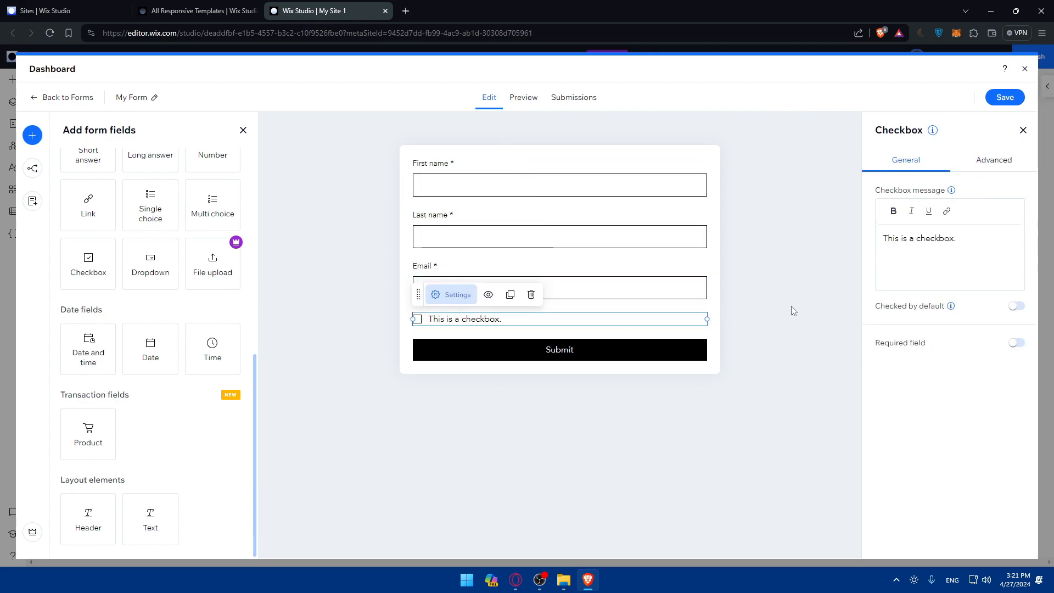
{"action": "left_click", "coordinate": [1016, 343]}
{"action": "left_click", "coordinate": [840, 240]}
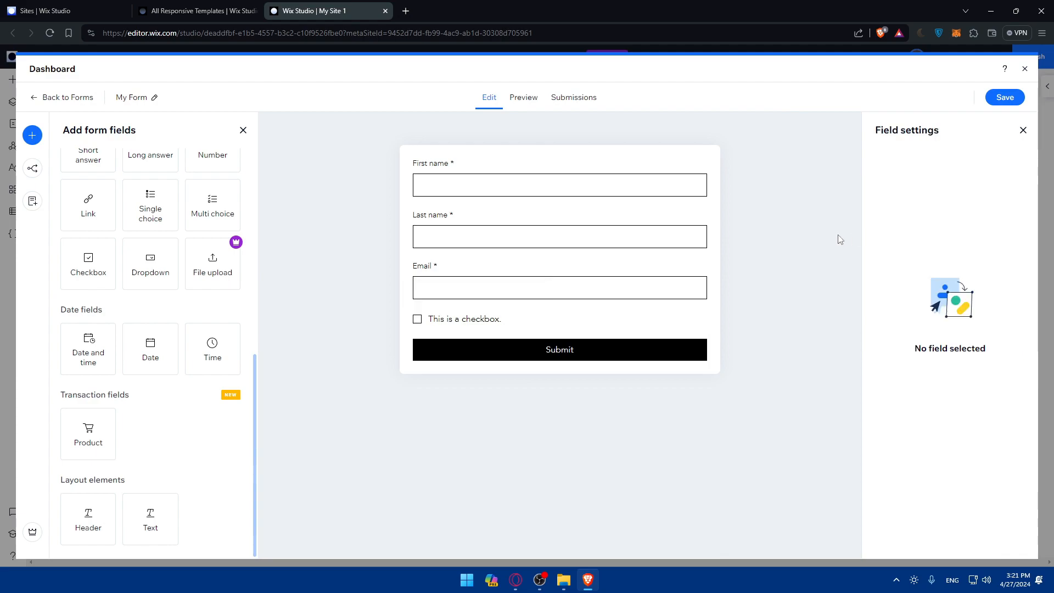
Step: Replace the checkbox message with "if you check this then you agree that you will subscribe with us"
{"action": "left_click", "coordinate": [493, 329]}
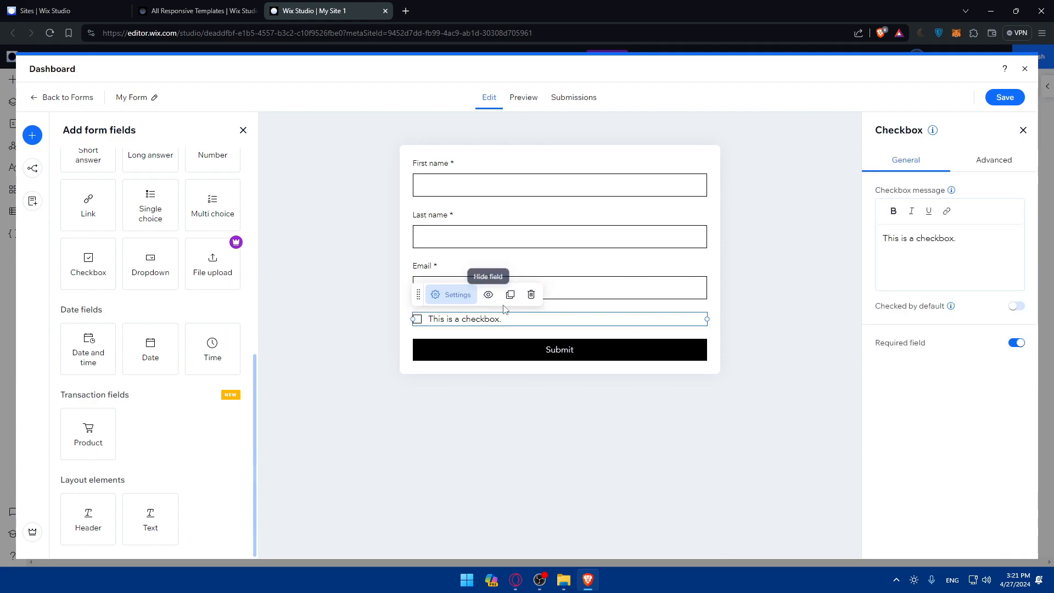
{"action": "left_click_drag", "start_coordinate": [958, 238], "coordinate": [861, 240]}
{"action": "left_click", "coordinate": [859, 240]}
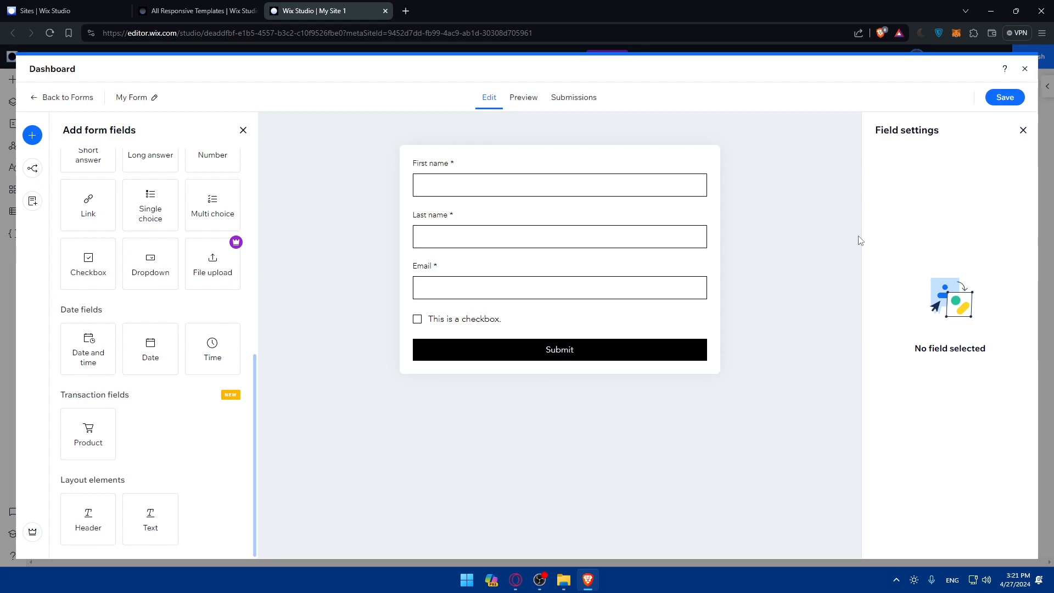
{"action": "left_click", "coordinate": [503, 328]}
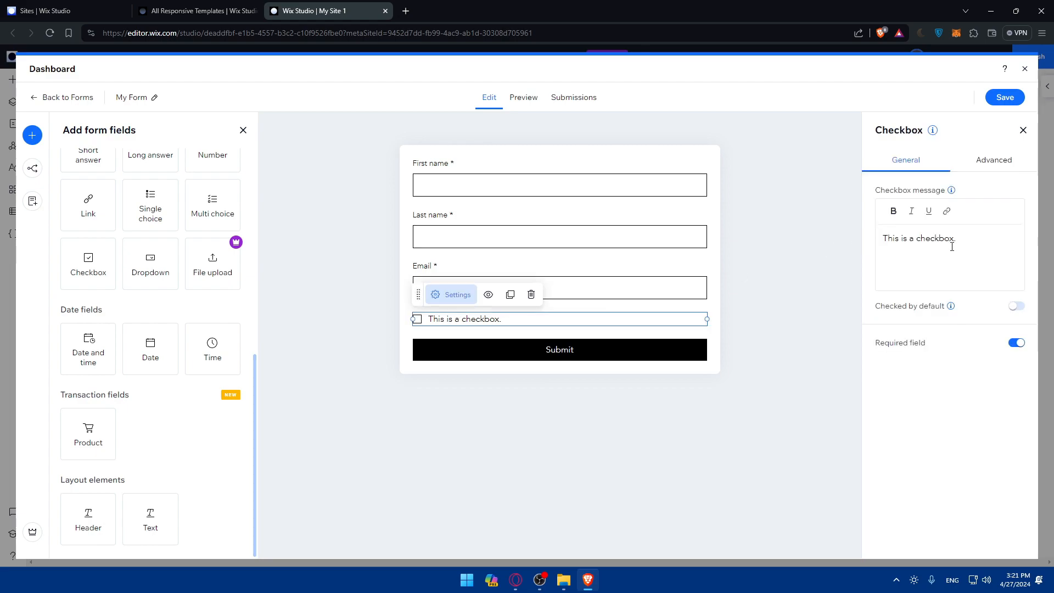
{"action": "key", "text": "BackSpace"}
{"action": "key", "text": "BackSpace"}
{"action": "key", "text": "BackSpace"}
{"action": "key", "text": "BackSpace"}
{"action": "key", "text": "BackSpace"}
{"action": "key", "text": "BackSpace"}
{"action": "key", "text": "BackSpace"}
{"action": "key", "text": "BackSpace"}
{"action": "key", "text": "BackSpace"}
{"action": "key", "text": "BackSpace"}
{"action": "key", "text": "BackSpace"}
{"action": "key", "text": "BackSpace"}
{"action": "key", "text": "BackSpace"}
{"action": "key", "text": "BackSpace"}
{"action": "key", "text": "BackSpace"}
{"action": "key", "text": "BackSpace"}
{"action": "key", "text": "BackSpace"}
{"action": "key", "text": "BackSpace"}
{"action": "type", "text": "if you check this then you agree that you will subscribe with us"}
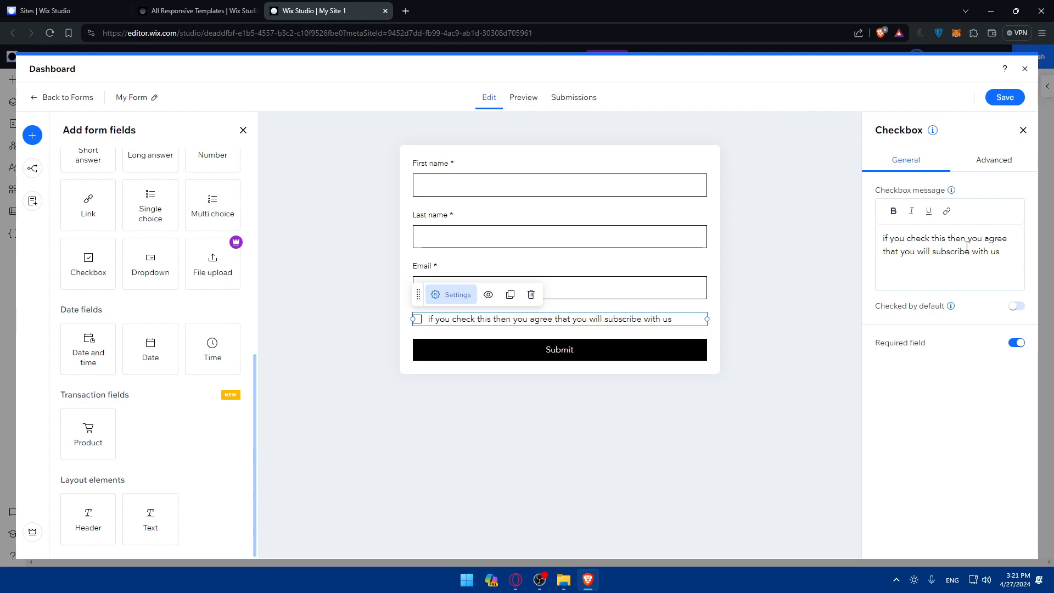
Step: Try the checked-by-default option on the checkbox, turn it off again, and view the checkbox's advanced settings
{"action": "left_click", "coordinate": [1018, 312]}
{"action": "left_click", "coordinate": [1020, 312]}
{"action": "left_click", "coordinate": [1019, 312]}
{"action": "left_click", "coordinate": [1018, 312]}
{"action": "left_click", "coordinate": [993, 160]}
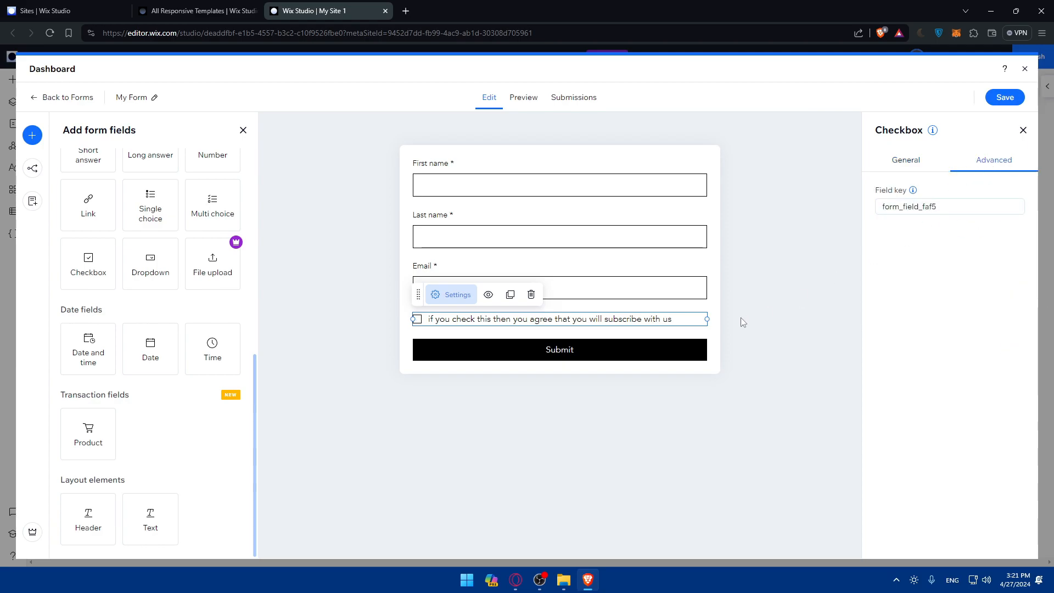
Step: Review the Submit button's settings, including its text, submission message and message display time
{"action": "left_click", "coordinate": [595, 345]}
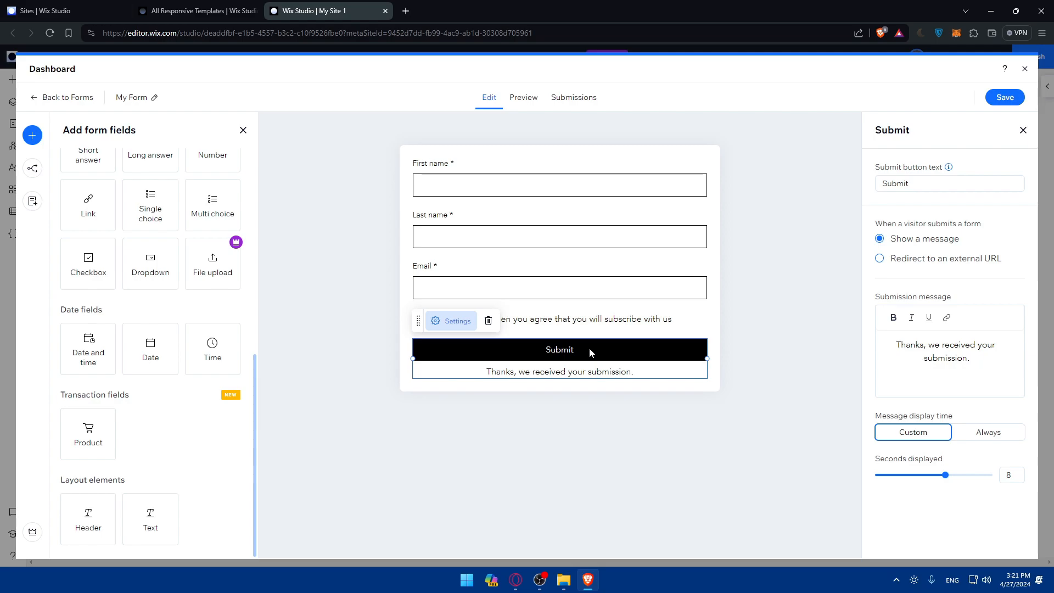
{"action": "left_click_drag", "start_coordinate": [1000, 369], "coordinate": [858, 341]}
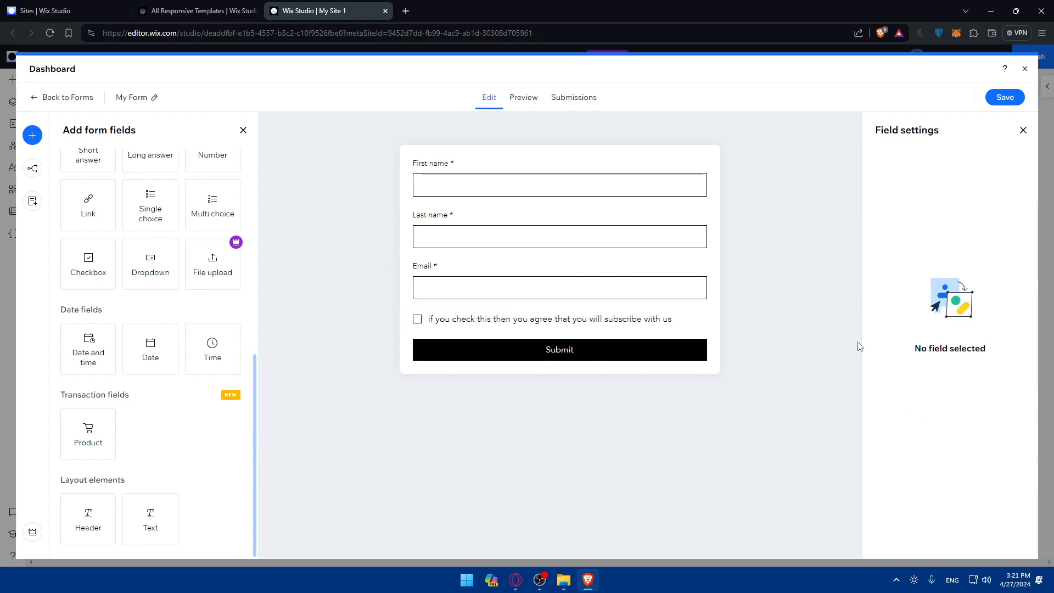
{"action": "left_click", "coordinate": [562, 350]}
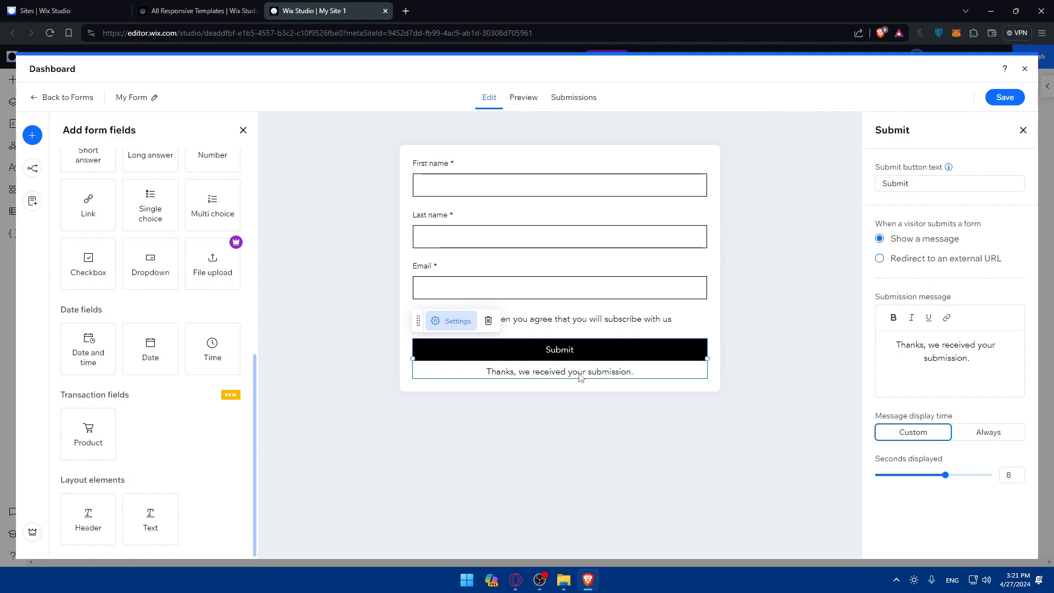
Step: Save the form and close the form dashboard to return to the site page
{"action": "left_click", "coordinate": [1010, 101]}
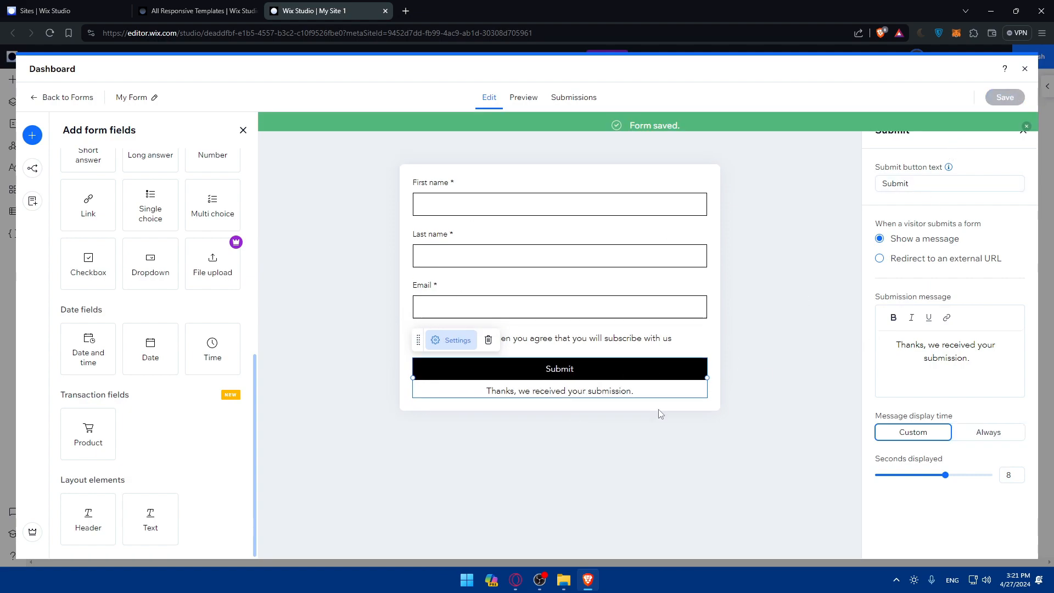
{"action": "mouse_move", "coordinate": [948, 167]}
{"action": "left_click", "coordinate": [1024, 69]}
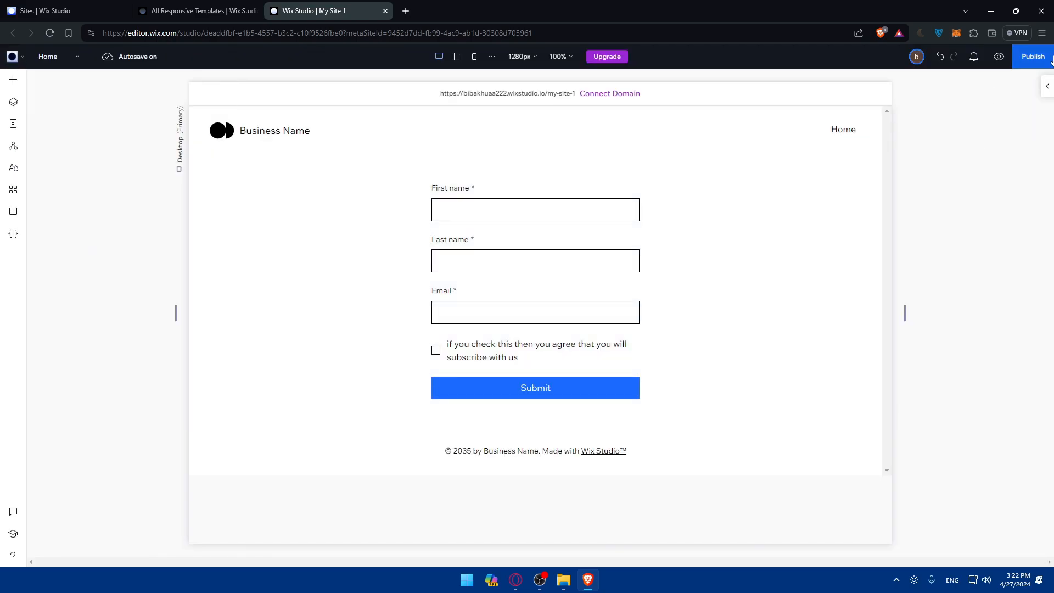
Step: Start publishing the site, try a free Wix Studio domain address beginning with "form", and cancel the domain choice
{"action": "left_click", "coordinate": [1026, 57]}
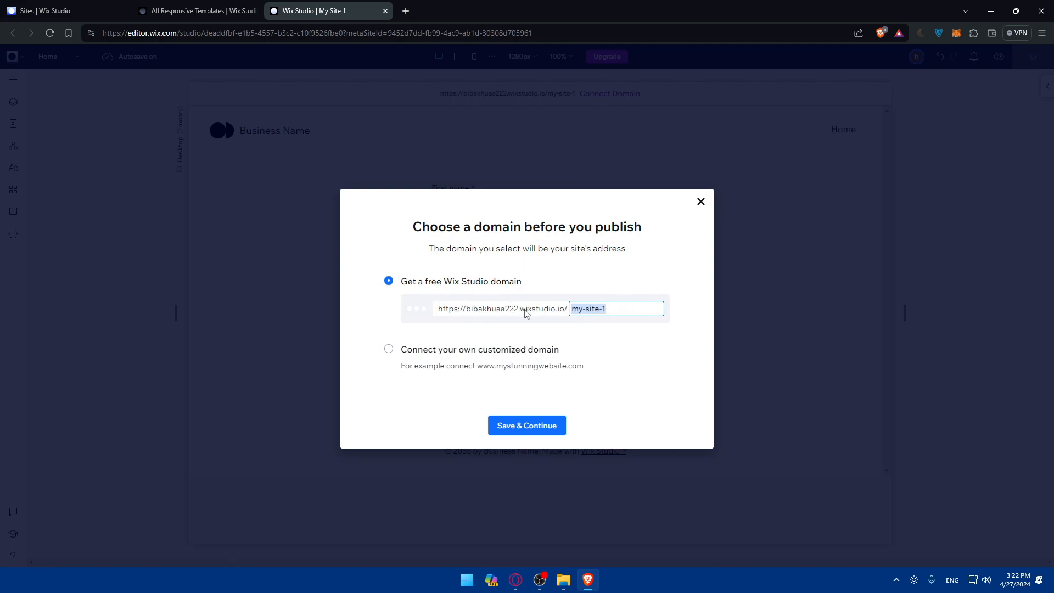
{"action": "key", "text": "BackSpace"}
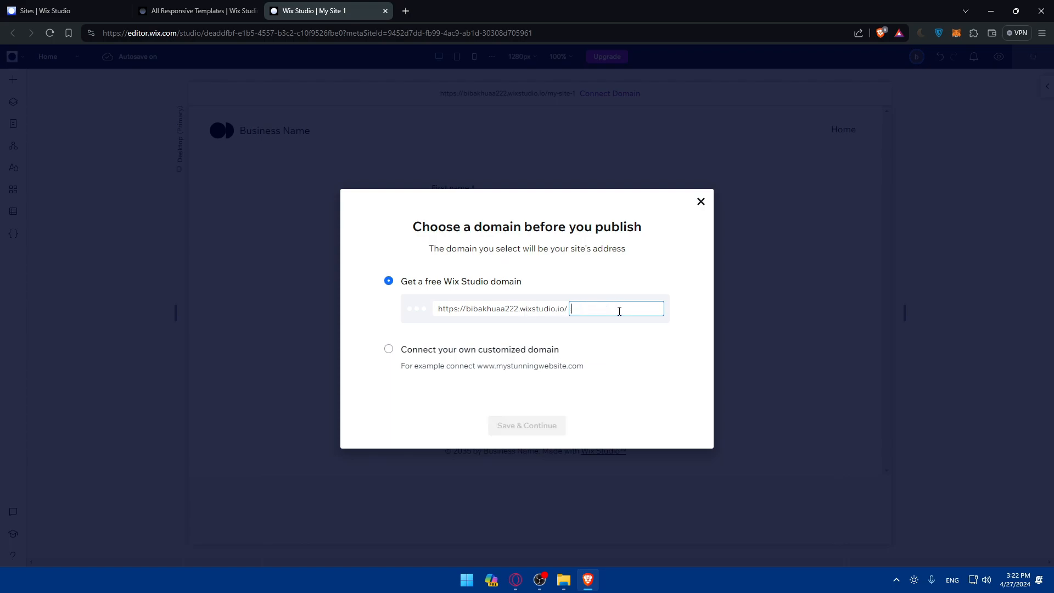
{"action": "type", "text": "form"}
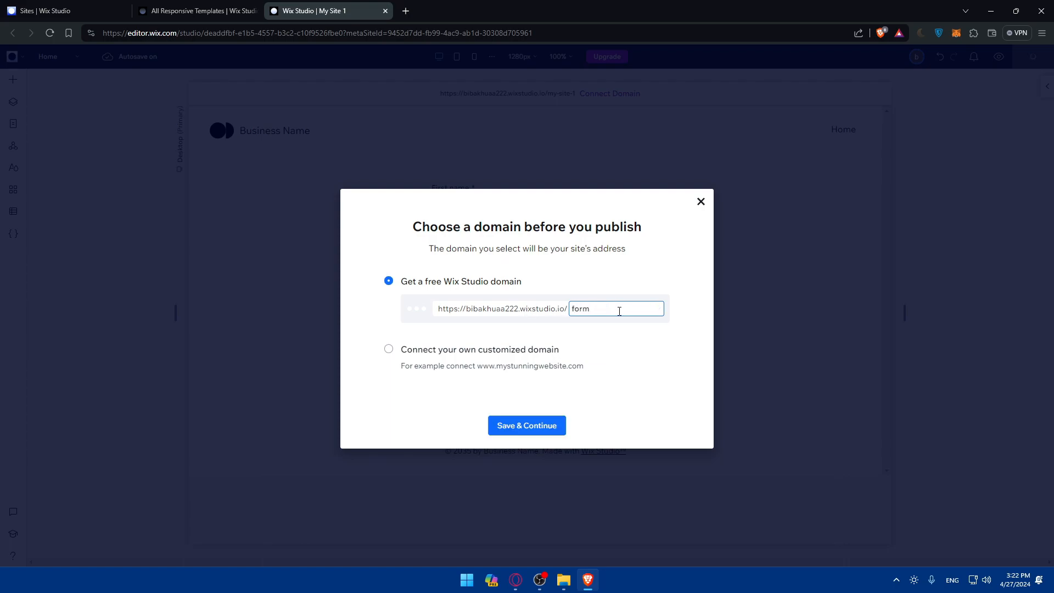
{"action": "type", "text": "foryou"}
{"action": "left_click", "coordinate": [700, 203]}
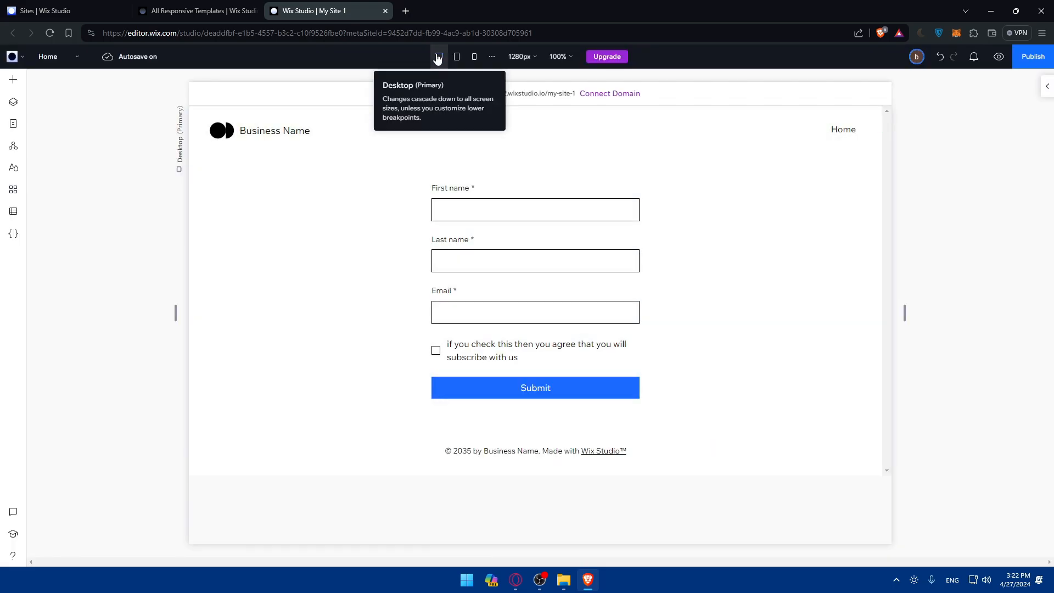
Step: Check the form page's layout at the tablet and mobile breakpoints
{"action": "left_click", "coordinate": [456, 56]}
{"action": "left_click", "coordinate": [473, 58]}
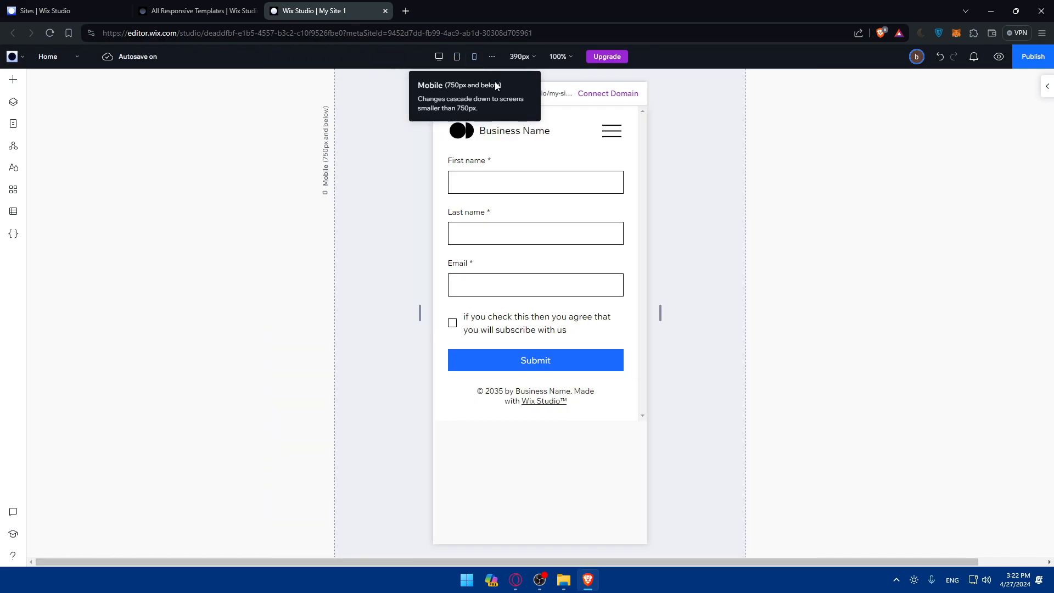